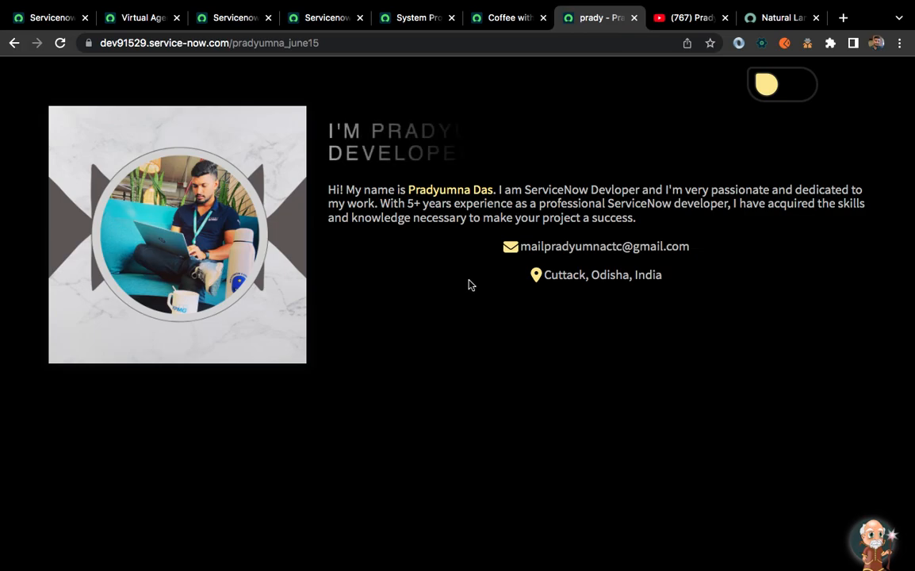
Skim the ServiceNow documentation on Natural Language Understanding in Virtual Agent and how its NLU models work.
click(765, 17)
scroll(357, 341, down, 5)
scroll(321, 304, down, 3)
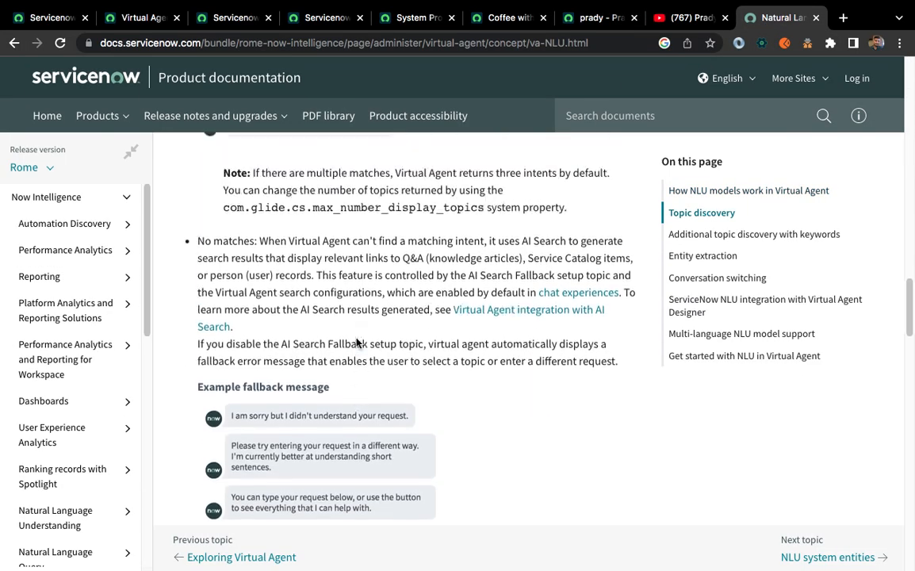
scroll(322, 304, up, 15)
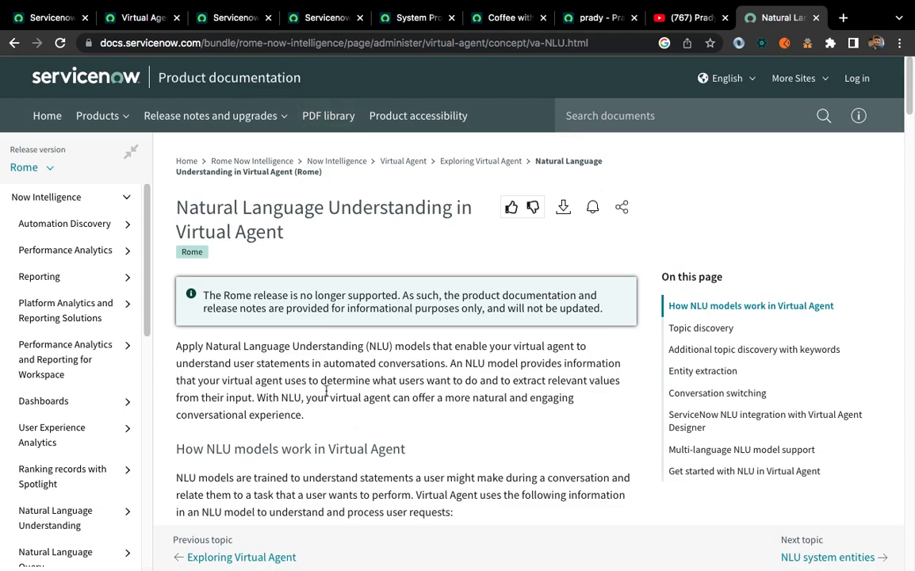
scroll(326, 394, down, 3)
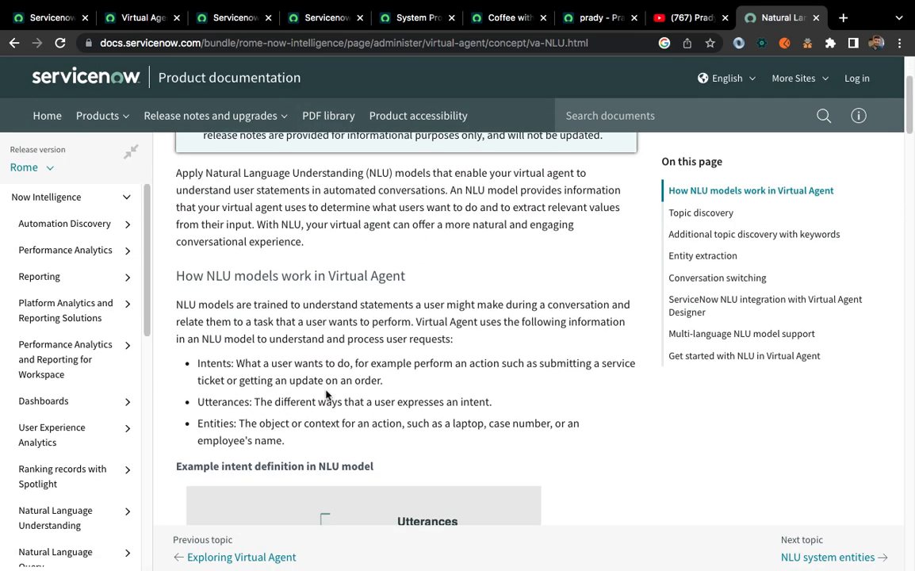
scroll(326, 393, up, 3)
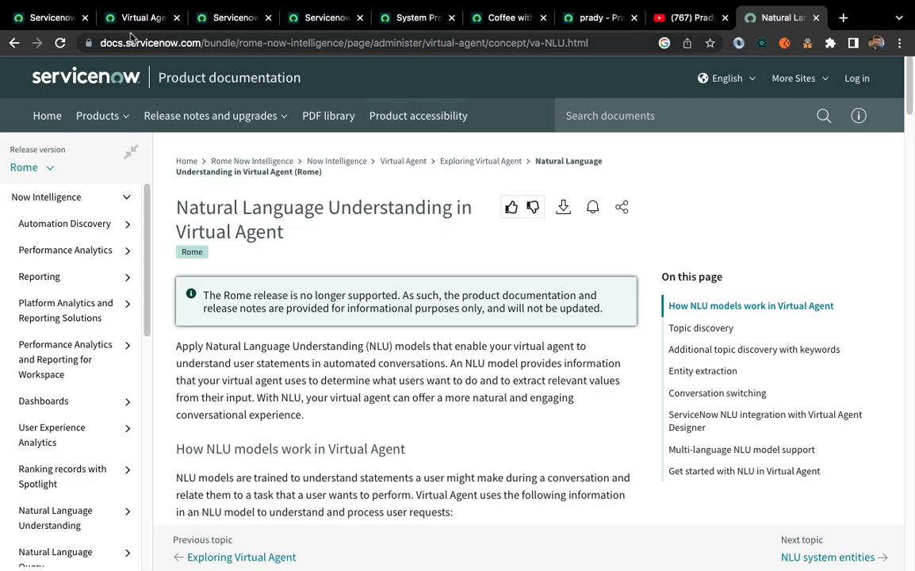
Open the support chat on the personal portal page and review its welcome messages.
click(591, 21)
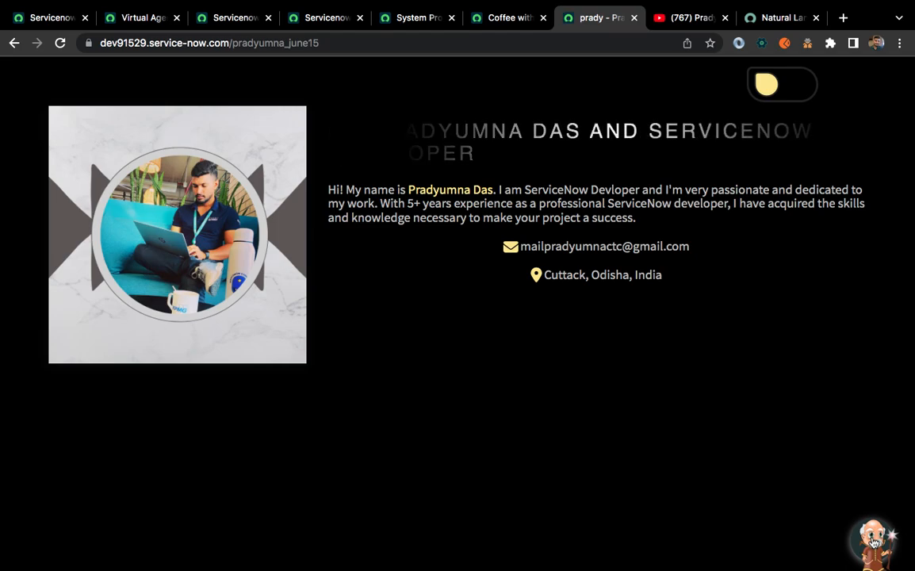
click(874, 542)
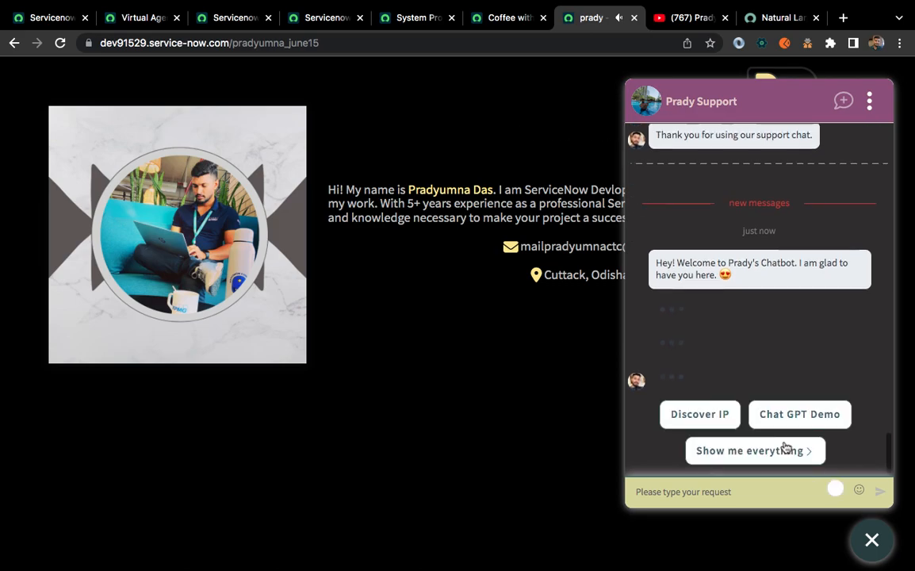
scroll(733, 287, up, 5)
scroll(675, 280, down, 2)
scroll(733, 280, down, 5)
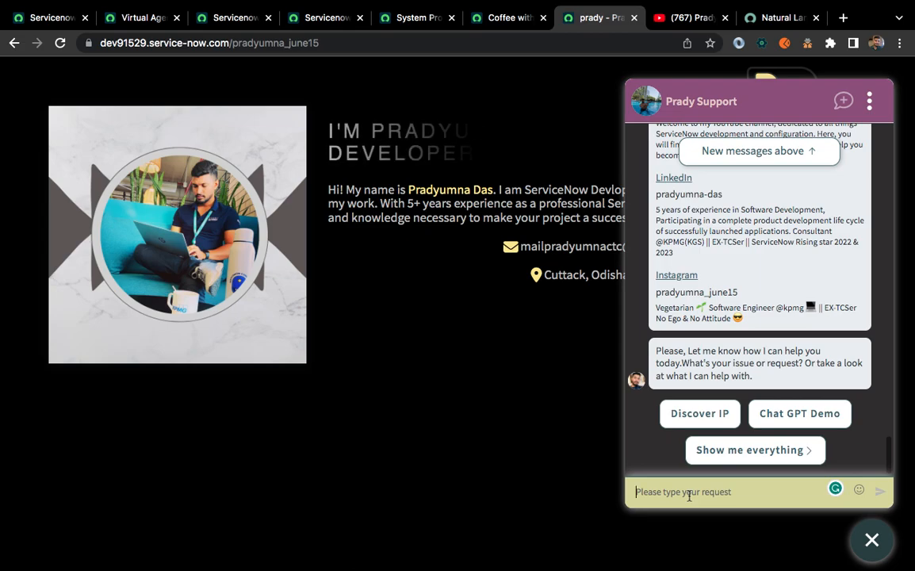
Send the support chat the request "I wante to invite you as a guest".
text(I wante)
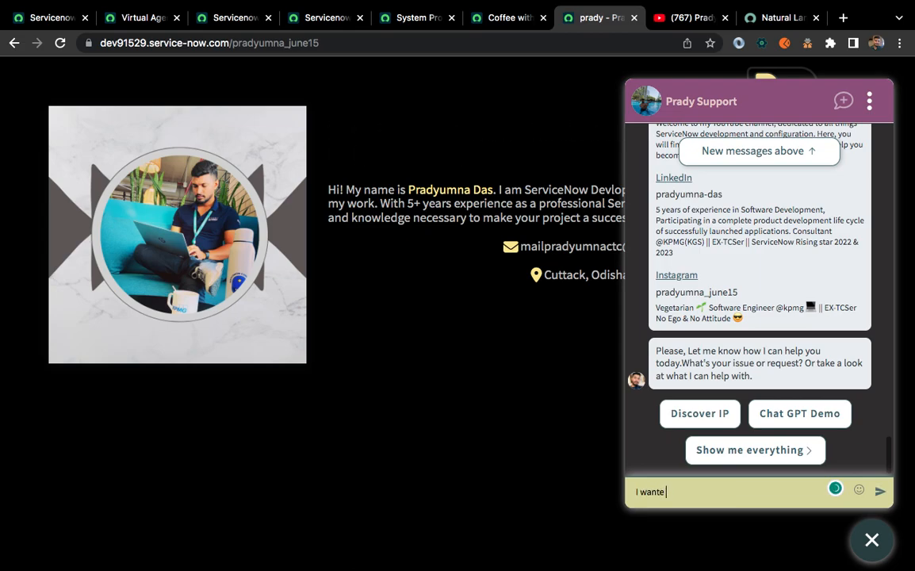
text( dto)
key(BackSpace)
key(BackSpace)
key(BackSpace)
key(BackSpace)
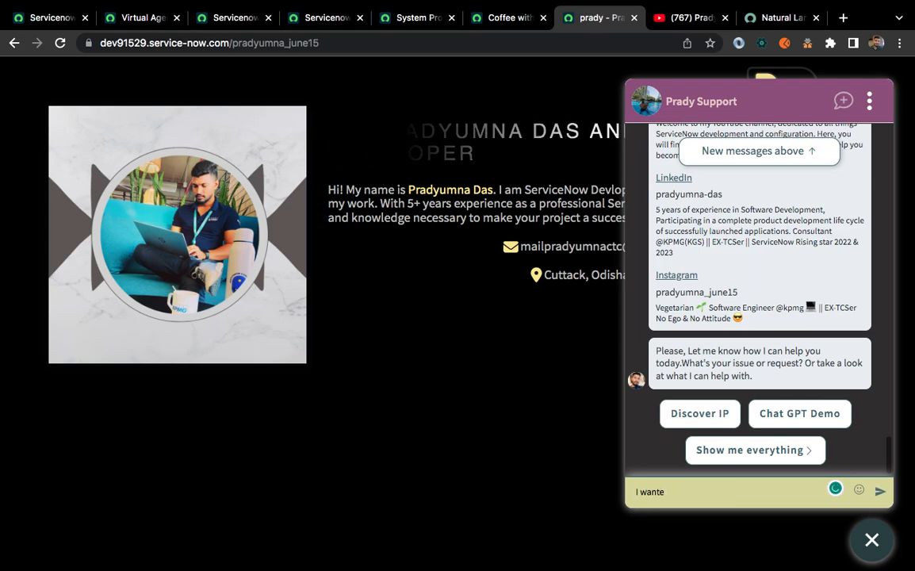
text(to invite you as)
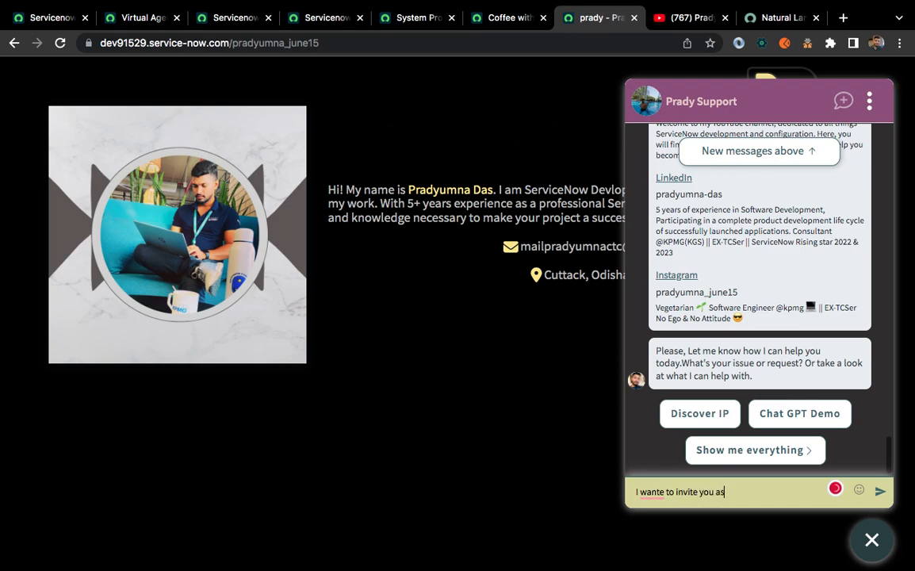
text( a guest)
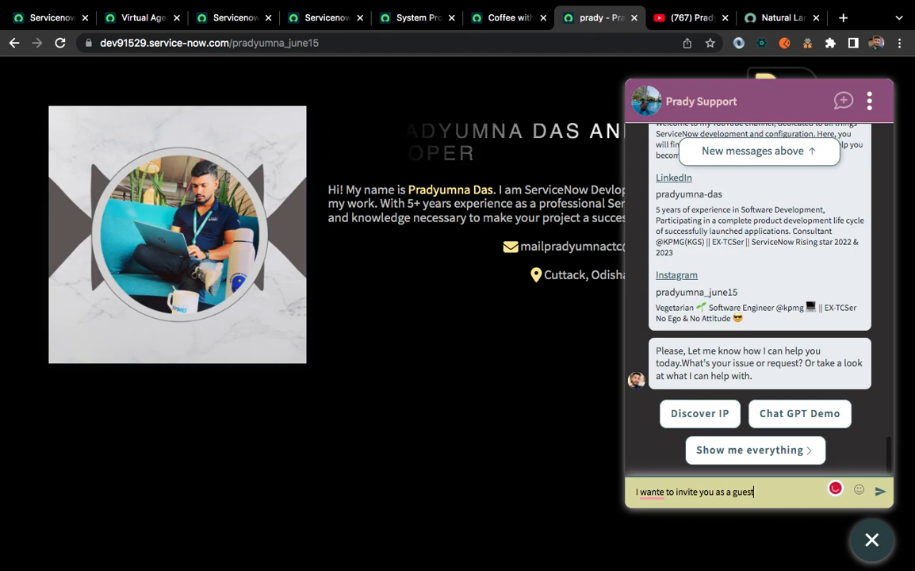
click(652, 494)
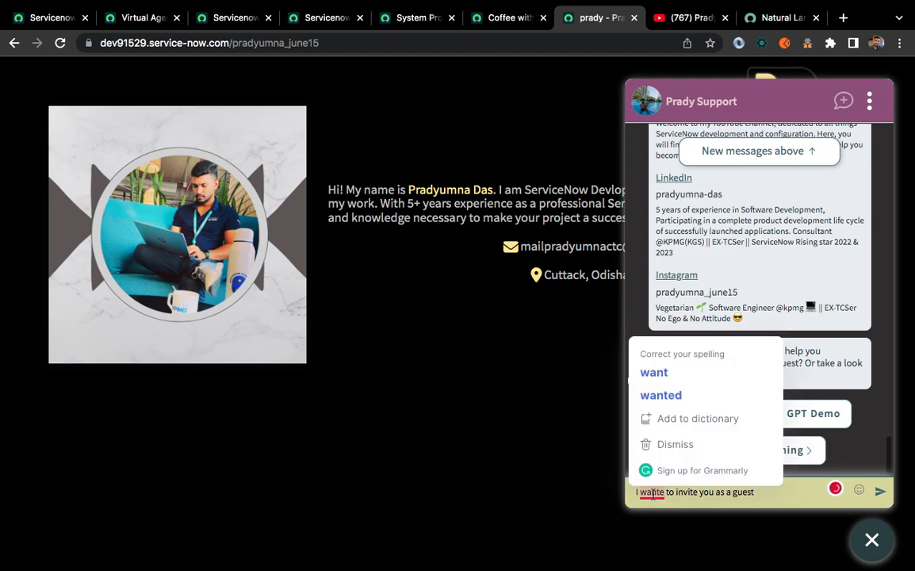
click(763, 493)
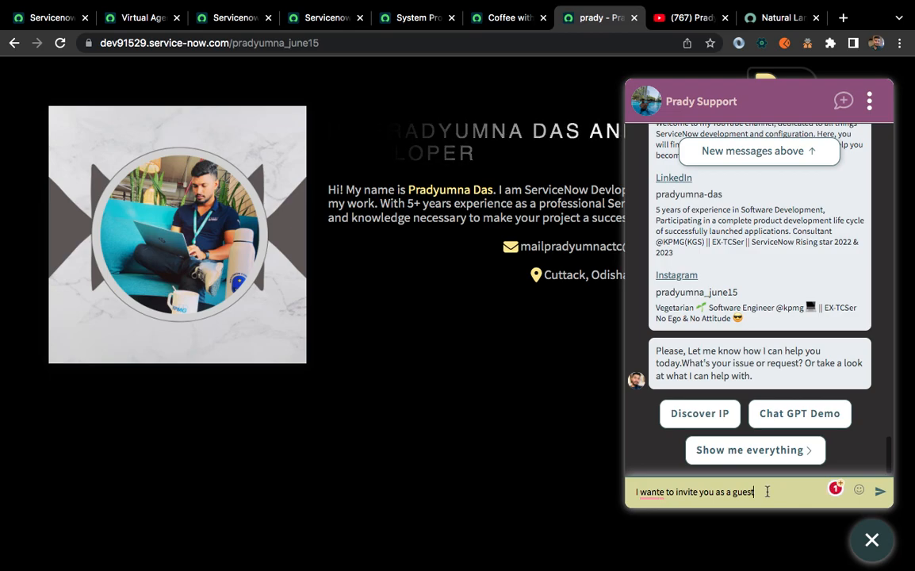
key(Return)
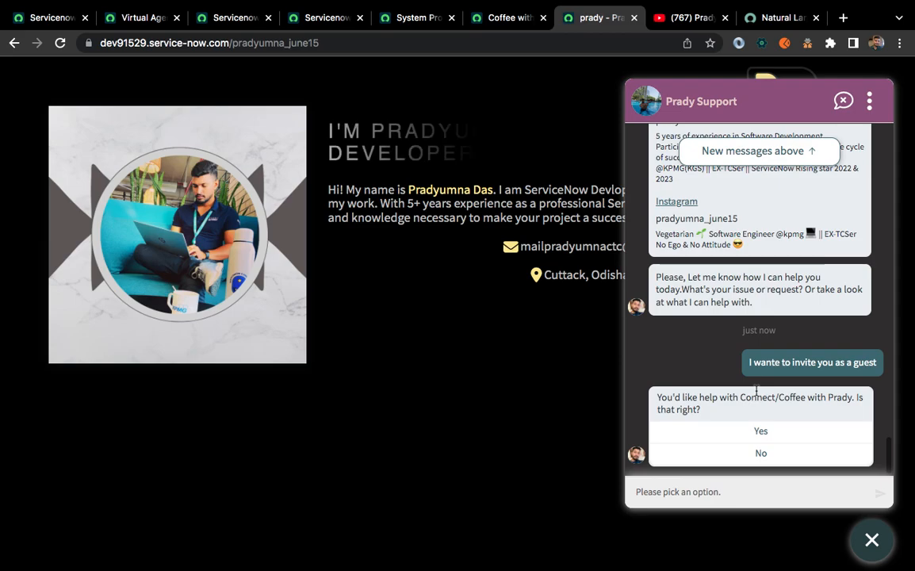
Confirm the suggested Connect/Coffee topic and choose "Wanted to invite as a guest" as the reason for connecting.
click(762, 433)
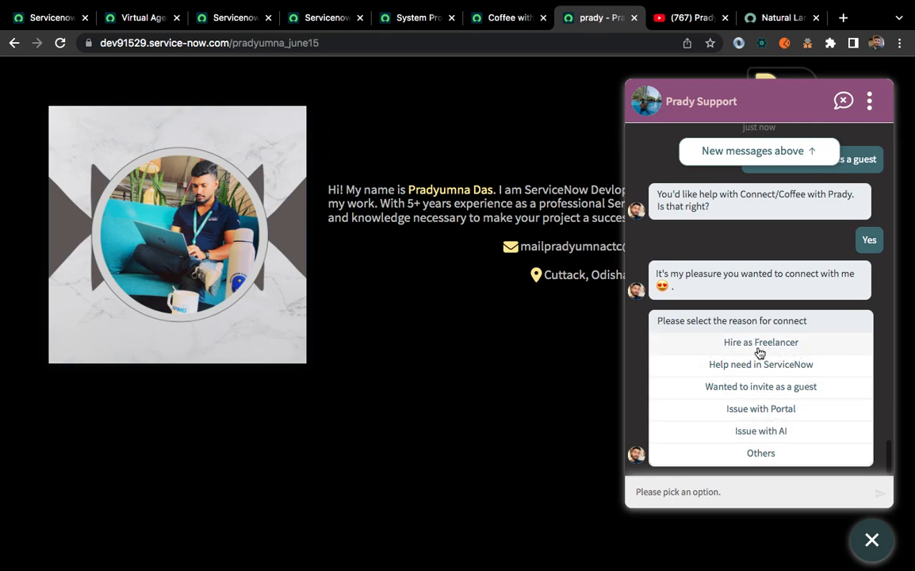
click(764, 387)
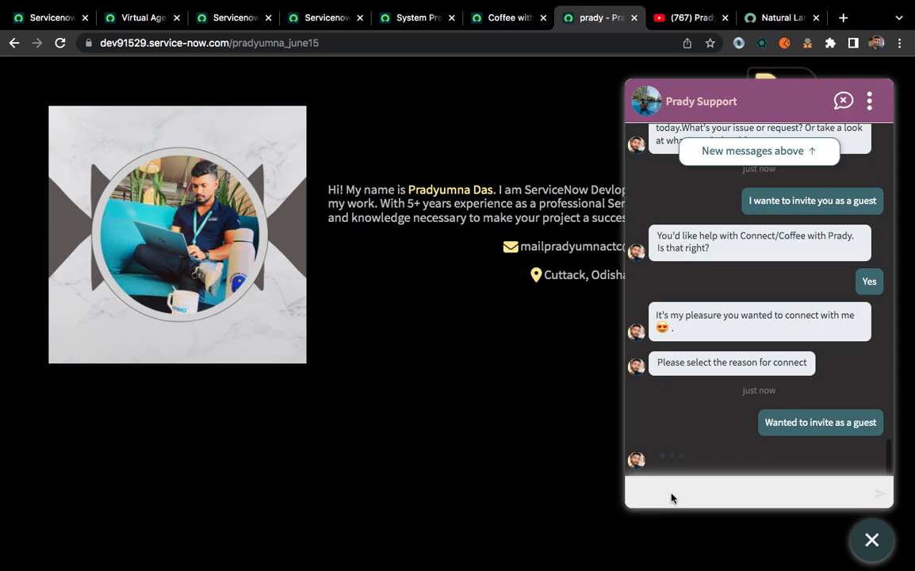
Answer the chat's message prompt with "We have a event could you please join there ?".
click(696, 493)
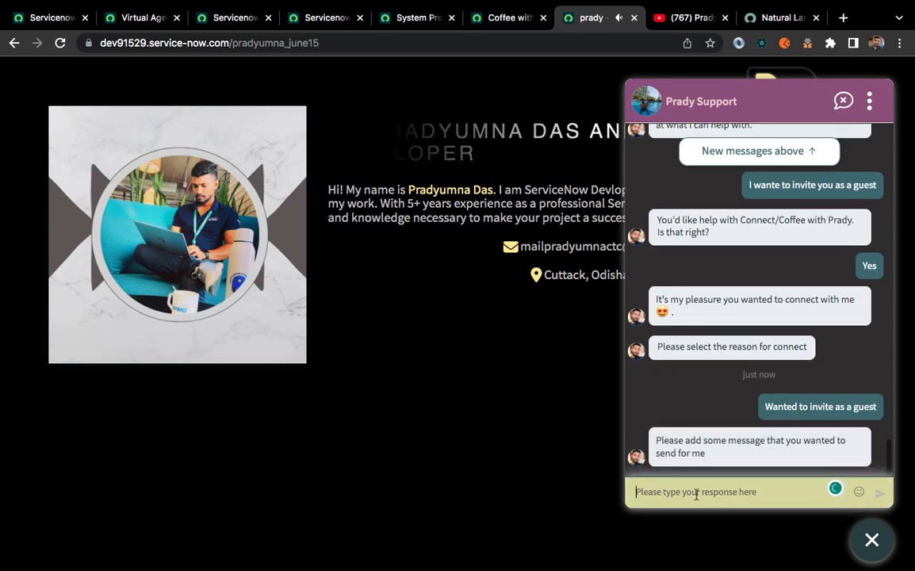
text(I w)
key(BackSpace)
key(BackSpace)
key(BackSpace)
text(We have a )
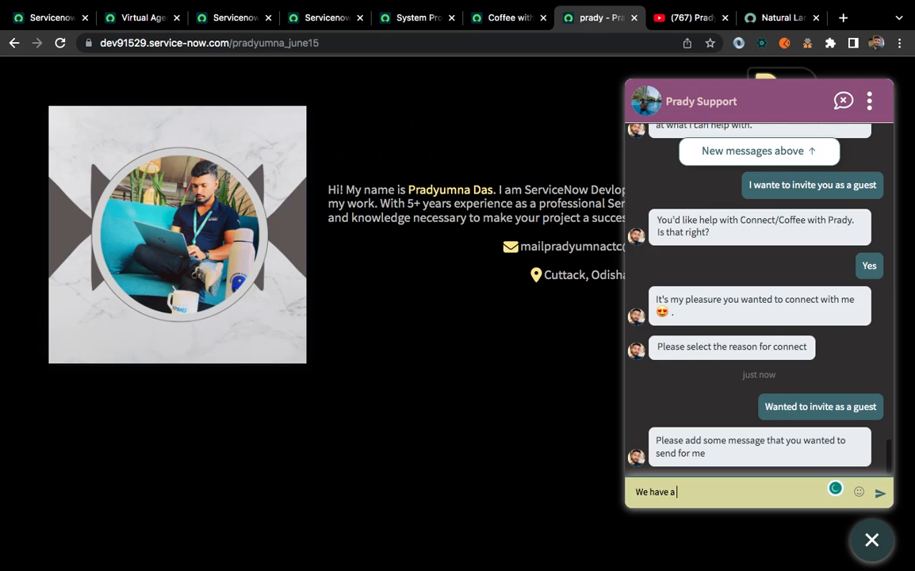
text(event cou)
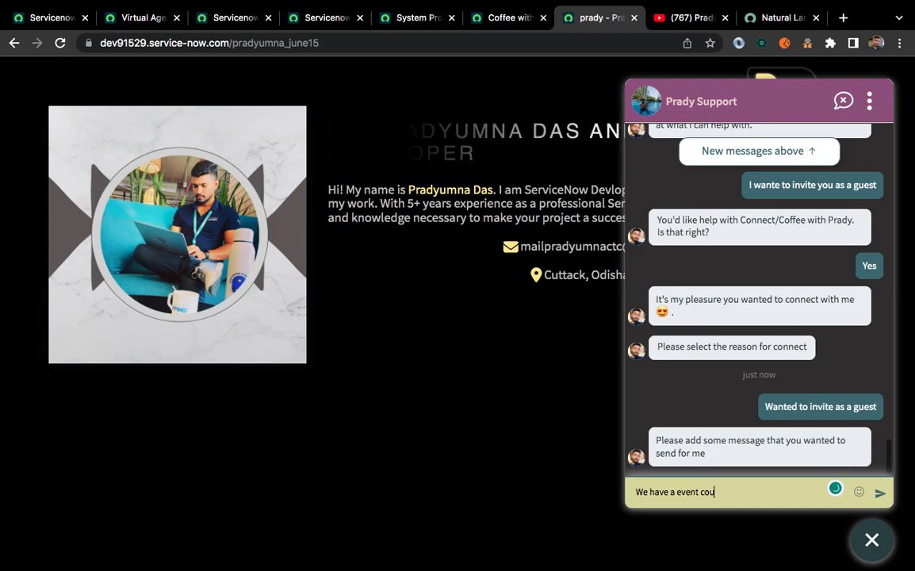
text(ld you please join ther)
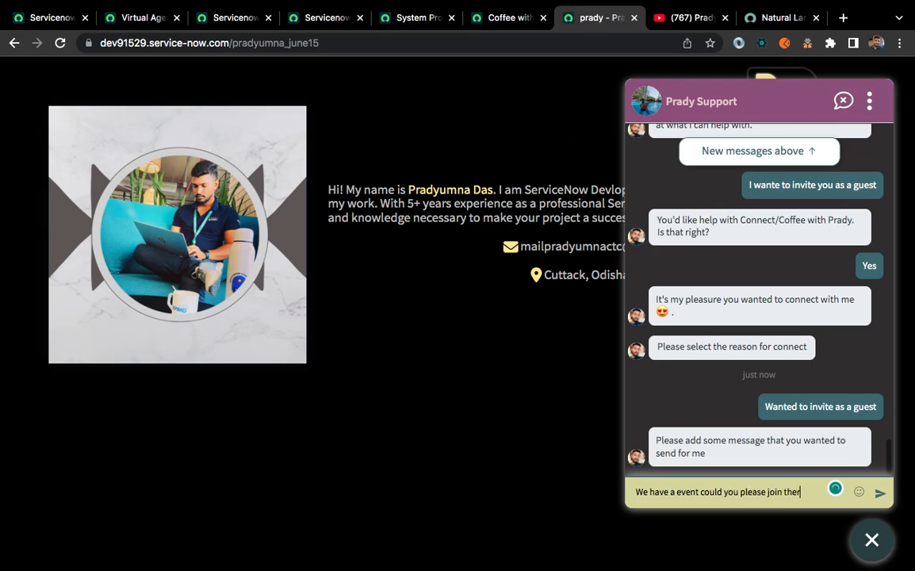
text(e ?)
key(Return)
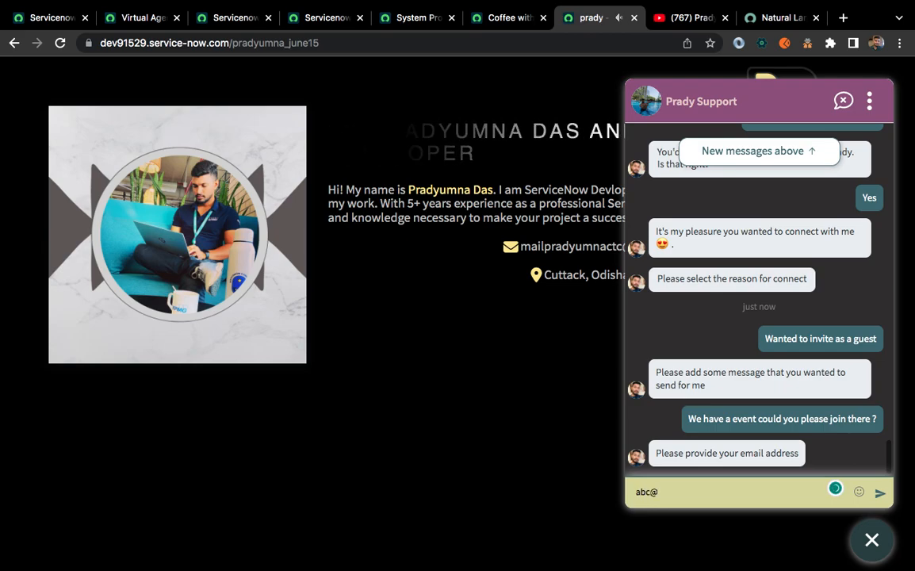
Submit an e-mail address in the chat, correcting it to a valid .com address, and review the completed conversation.
key(Return)
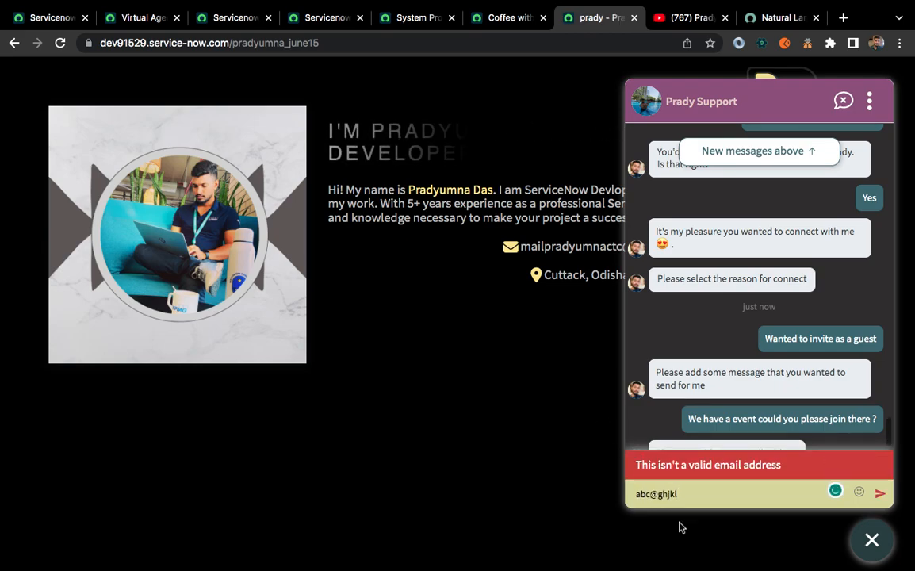
key(BackSpace)
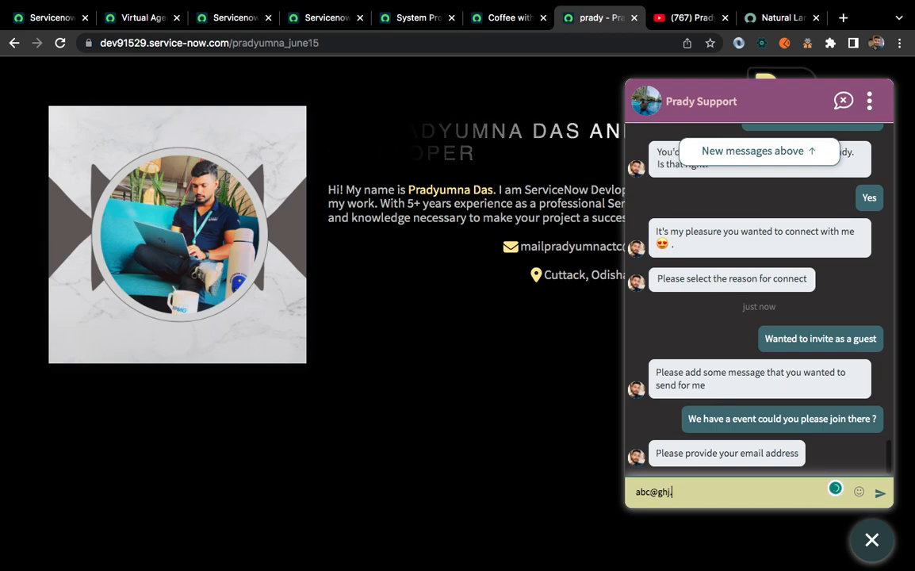
text(.co)
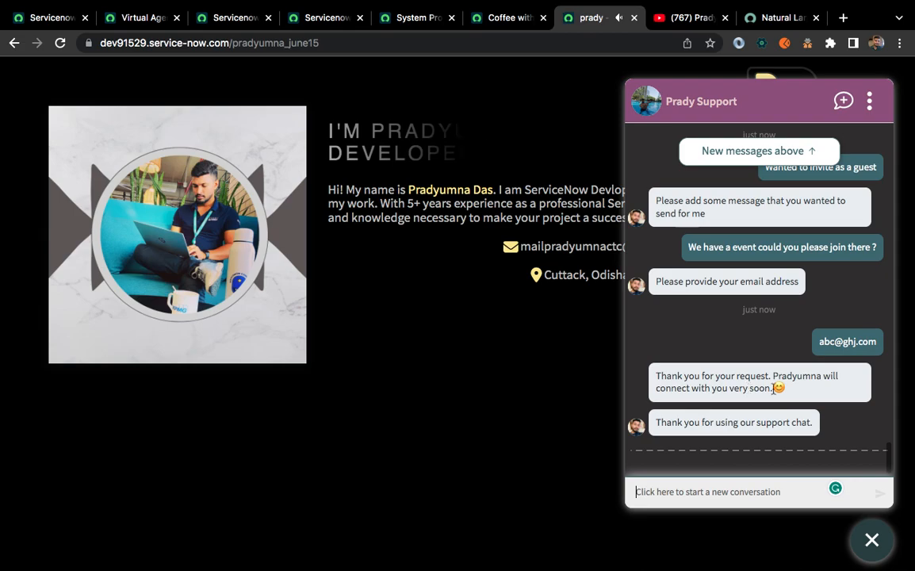
scroll(778, 351, up, 4)
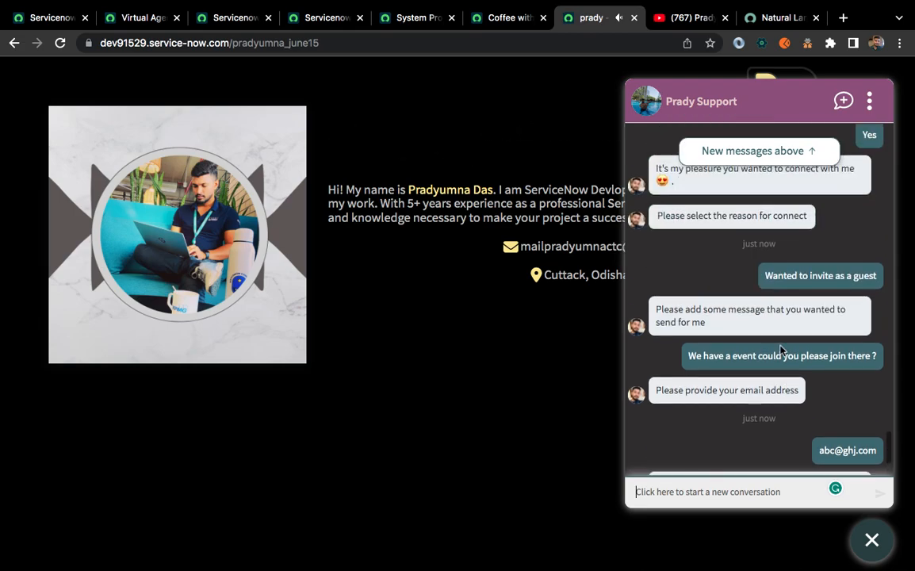
scroll(782, 351, up, 3)
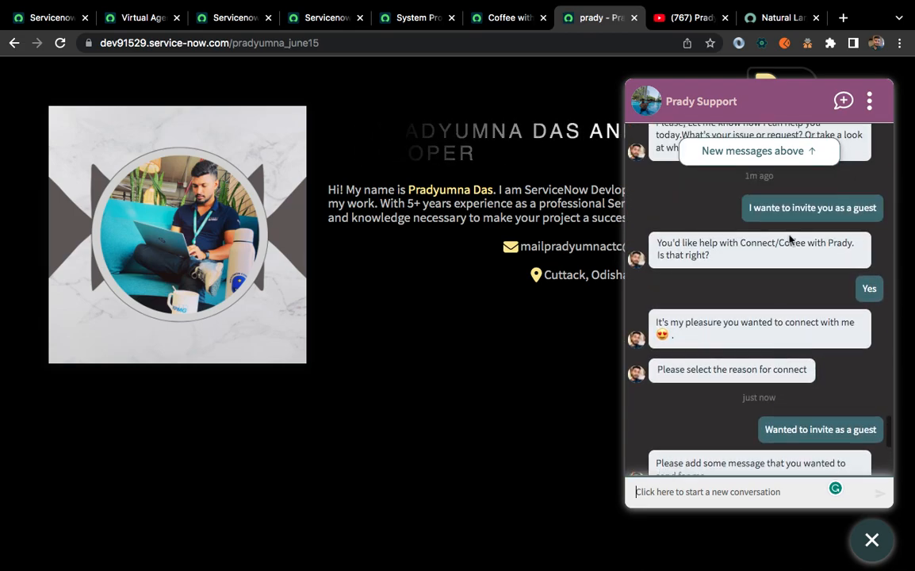
scroll(789, 240, up, 1)
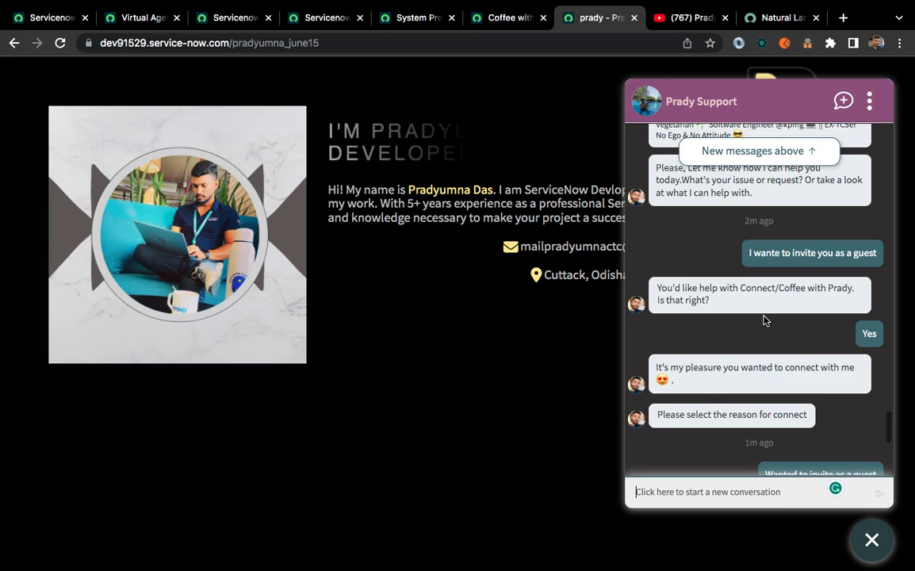
Open the Natural Language Understanding settings of the Virtual Agent in Conversational Interfaces and inspect the NLU service provider options.
click(46, 19)
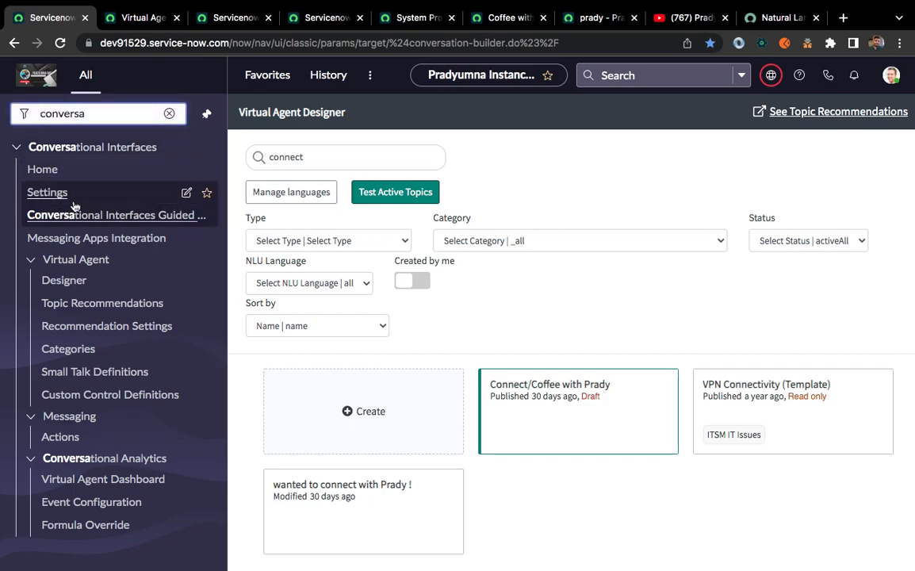
click(169, 17)
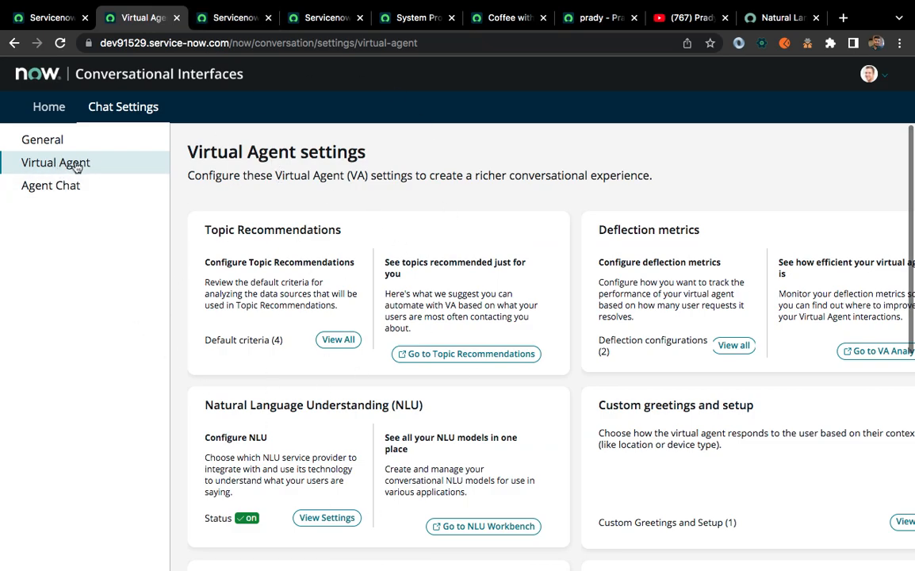
scroll(262, 461, down, 2)
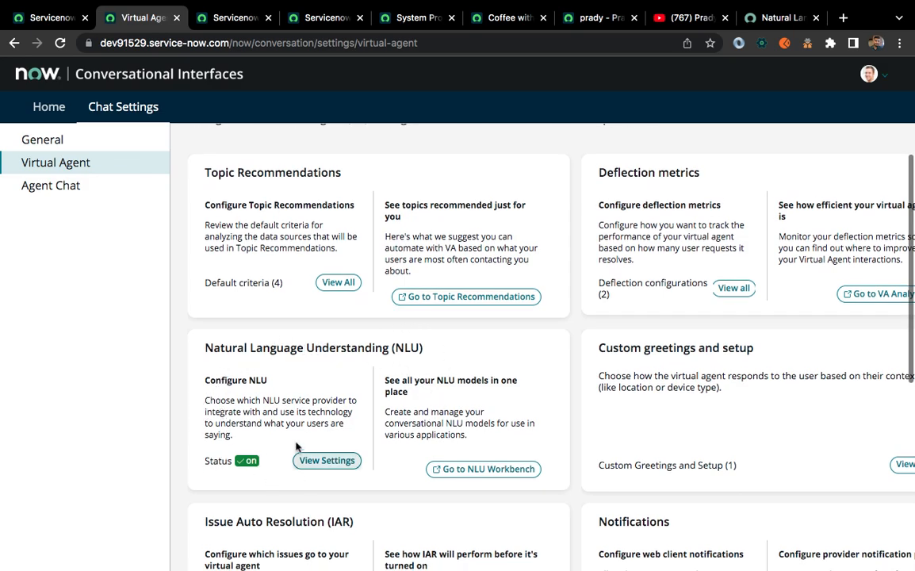
click(327, 462)
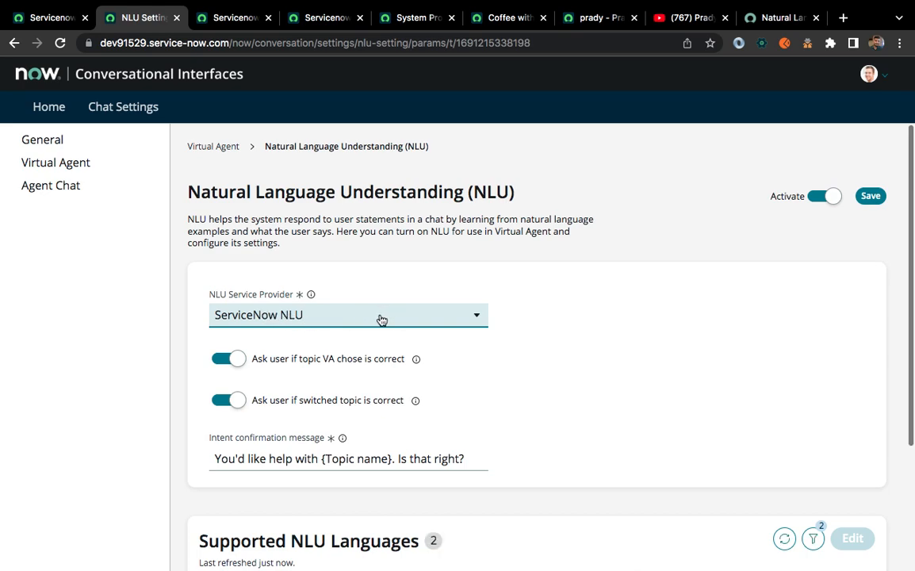
click(381, 319)
click(644, 284)
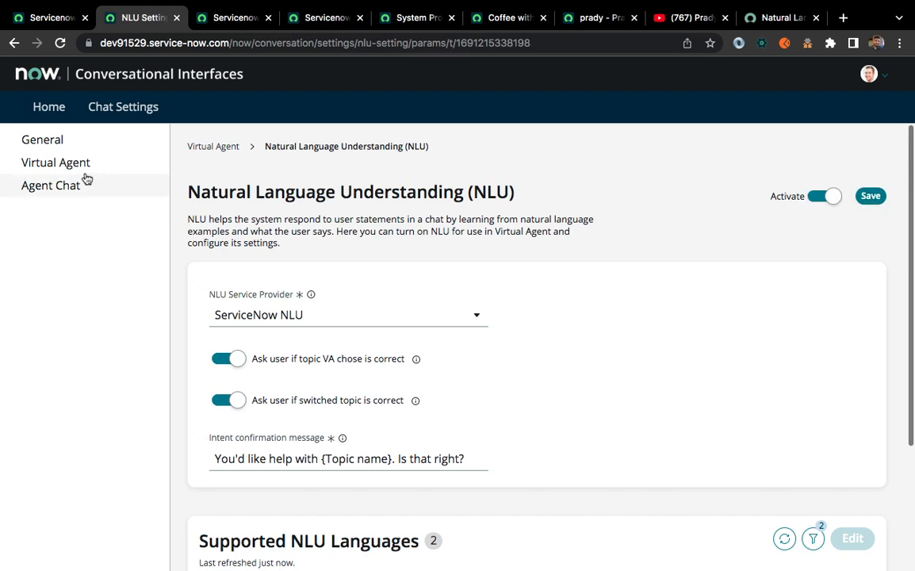
Return to the Virtual Agent settings overview and switch to the Connect/Coffee topic flow in Virtual Agent Designer.
click(57, 162)
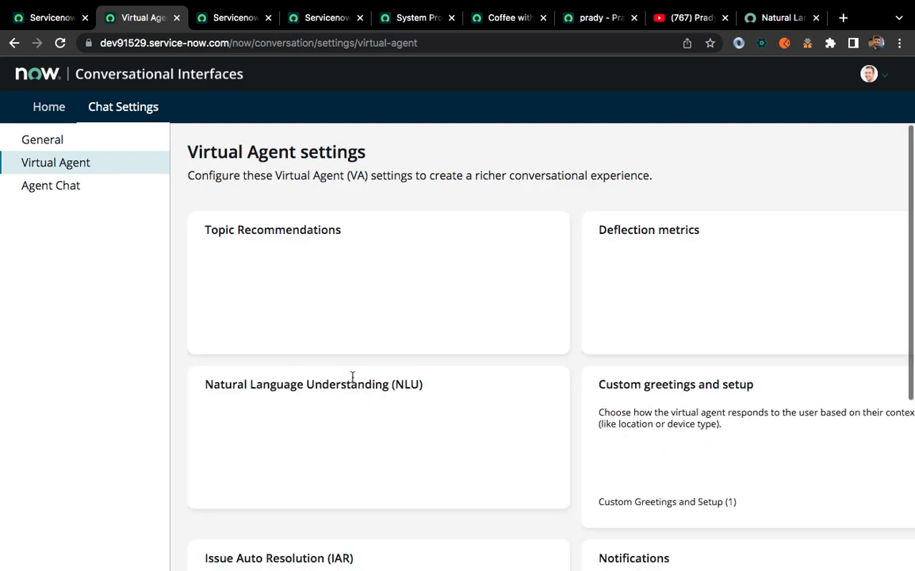
scroll(353, 377, down, 1)
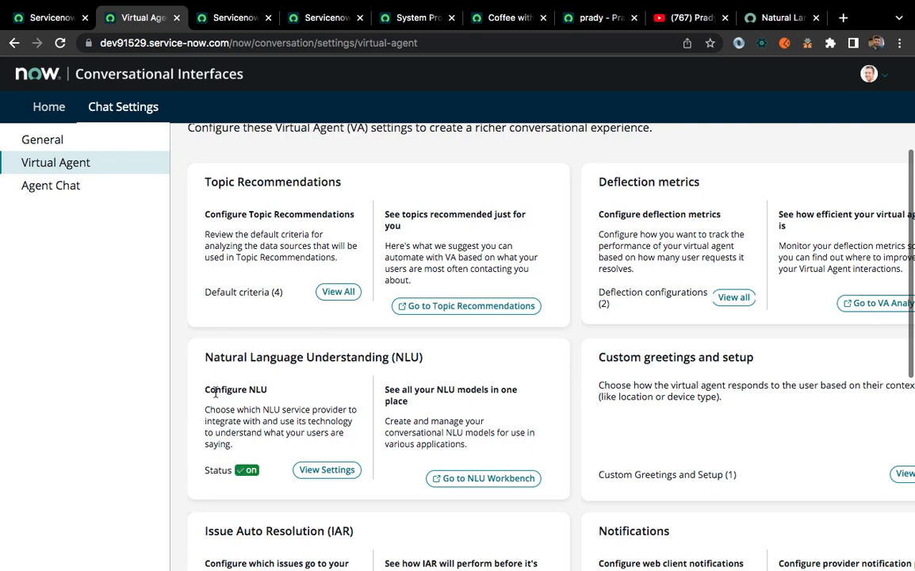
click(200, 17)
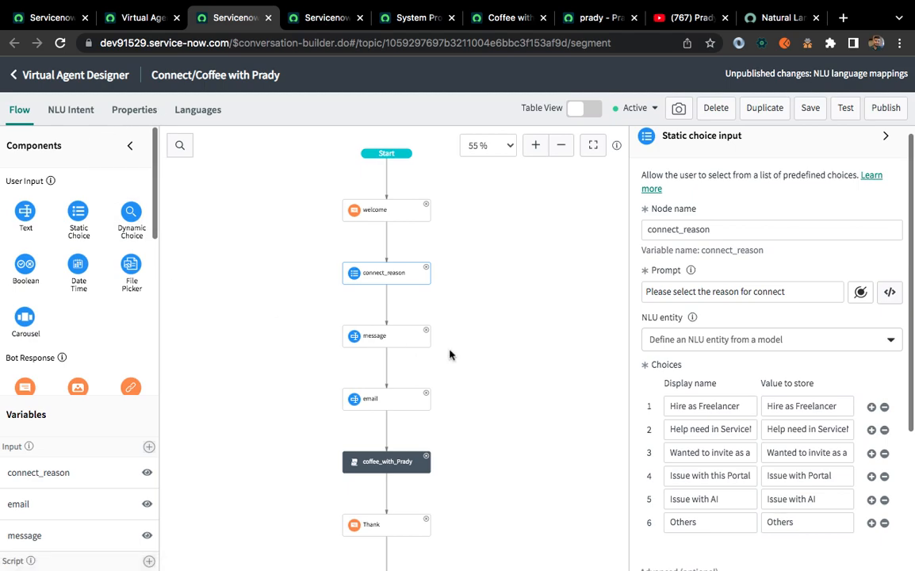
Open the Connect/Coffee topic's properties and inspect its NLU model and associated intent.
click(135, 111)
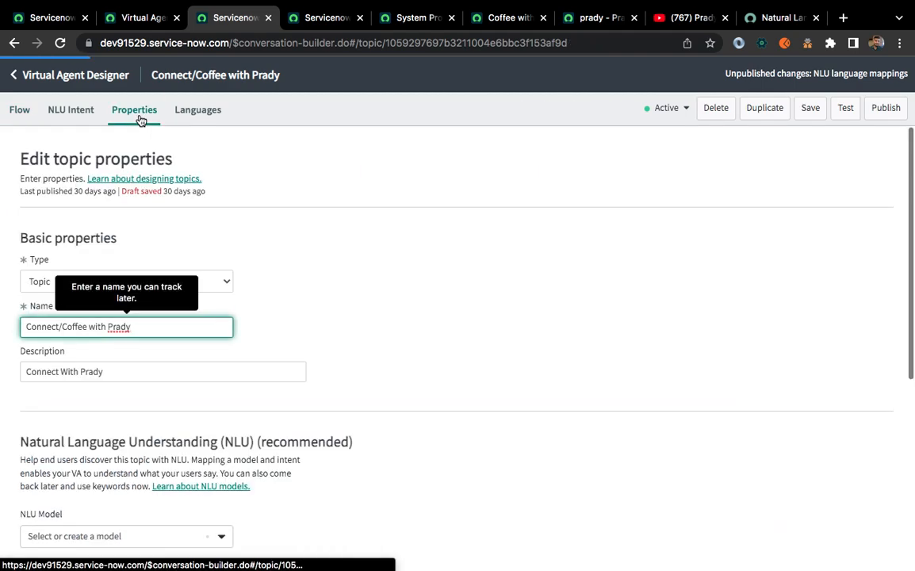
scroll(309, 345, down, 5)
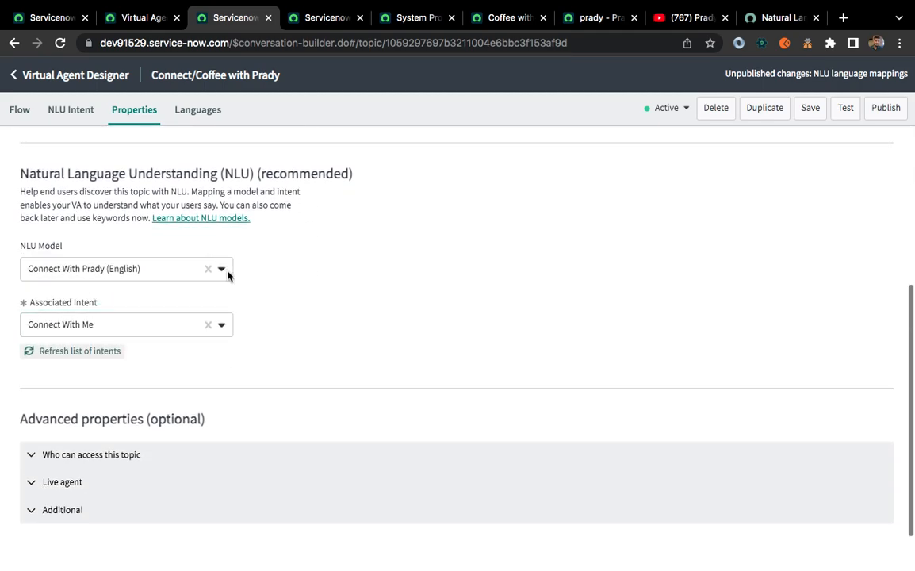
click(63, 269)
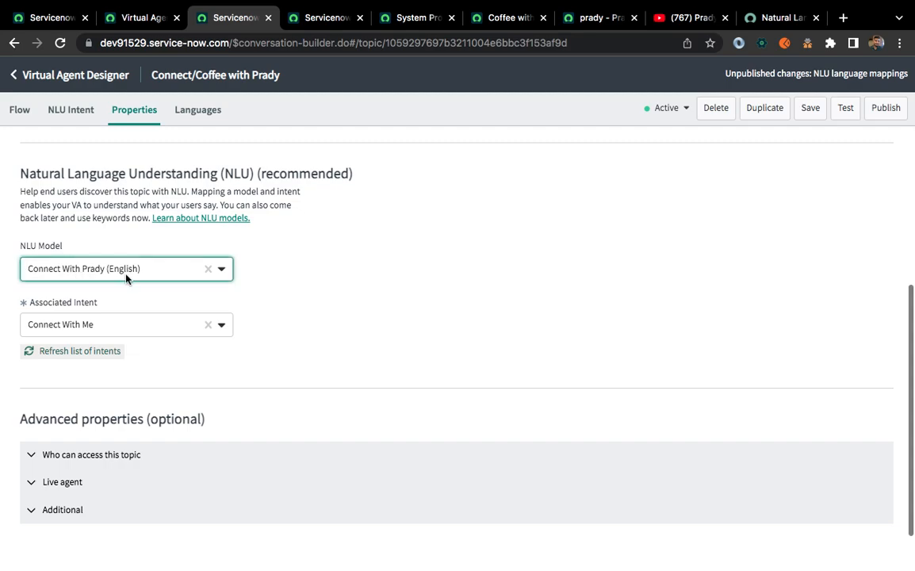
click(132, 324)
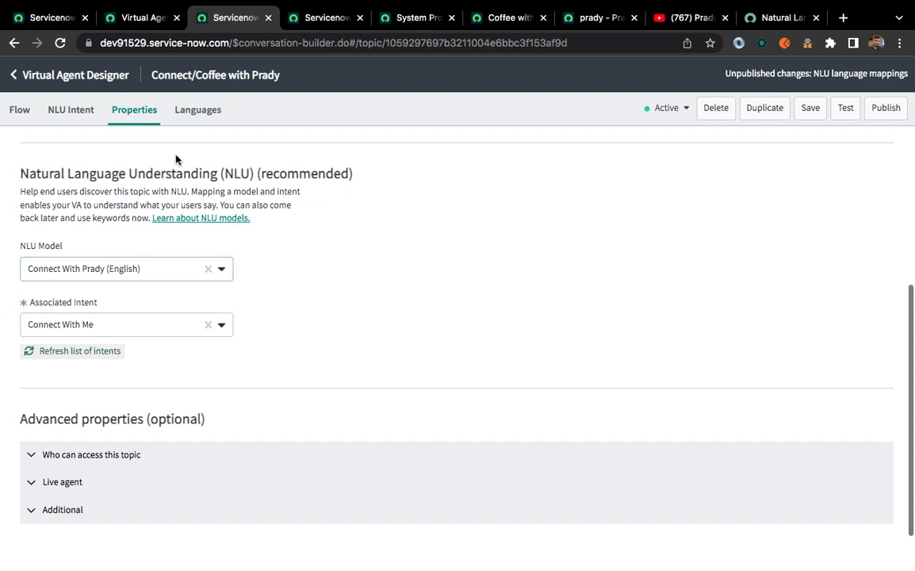
Review the utterances of the topic's Connect With Me intent and return to the topic properties.
click(75, 113)
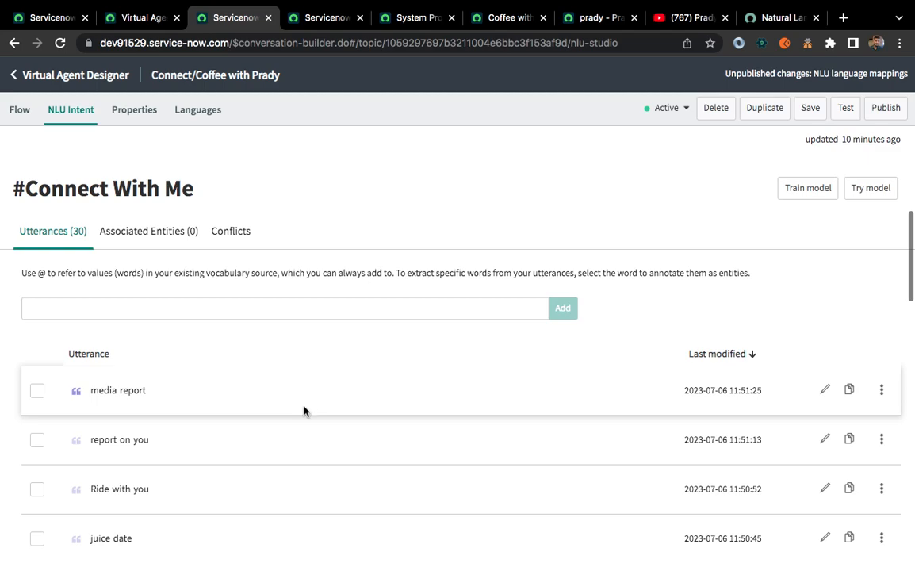
scroll(303, 411, down, 15)
scroll(304, 411, down, 5)
scroll(304, 412, up, 20)
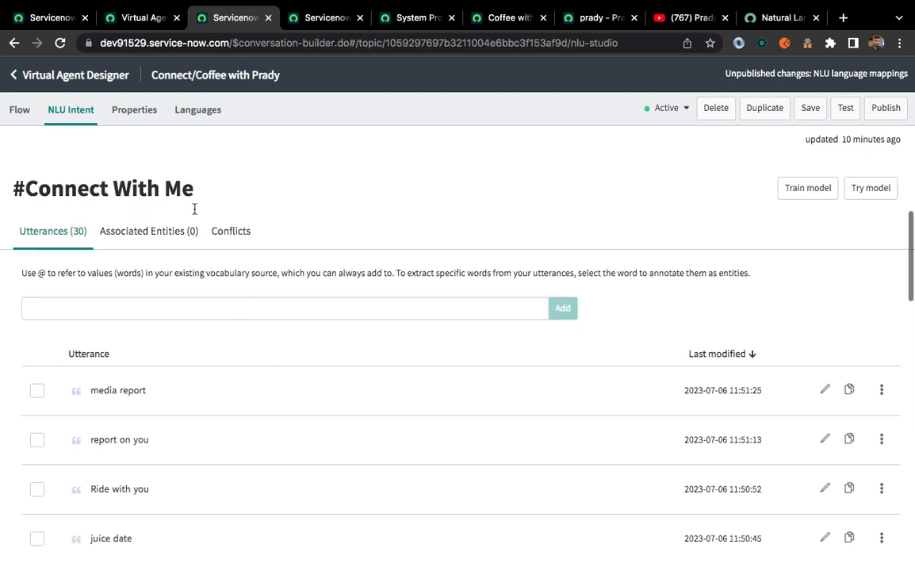
click(136, 111)
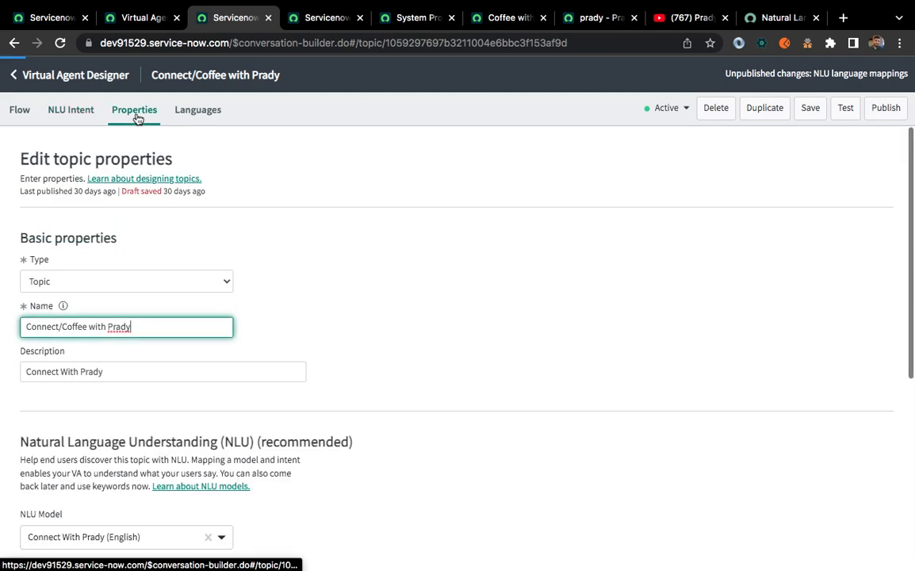
Switch to NLU Workbench, filter the navigator for "NLU", and examine the model creation options and existing models.
click(306, 22)
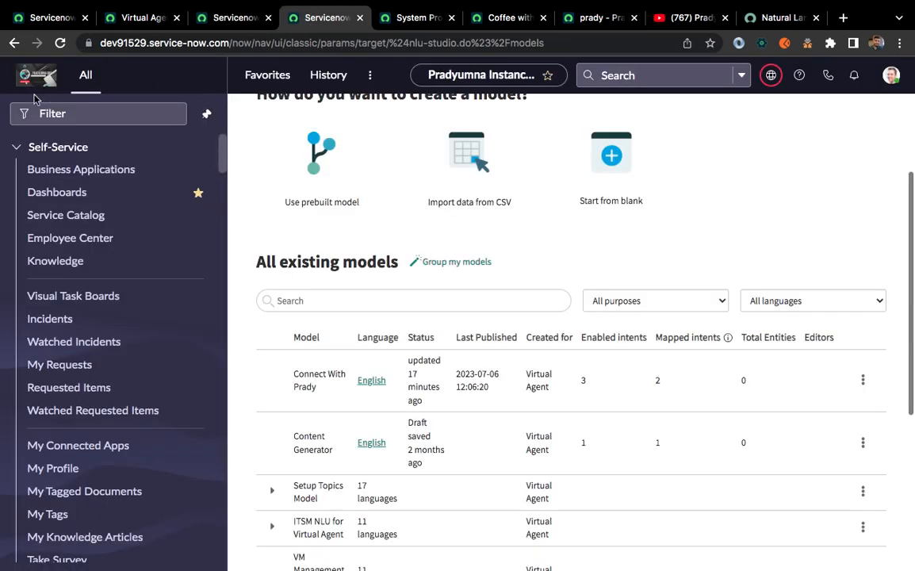
click(100, 117)
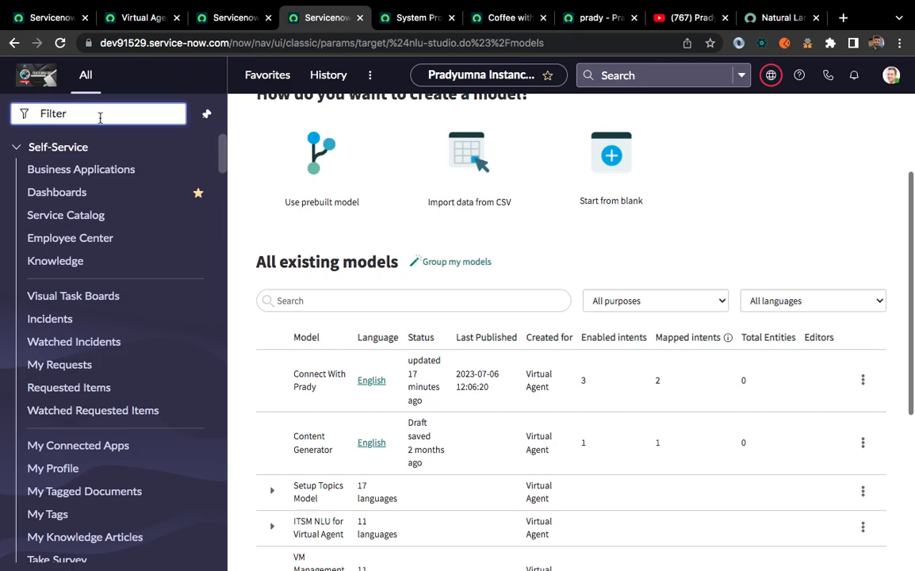
text(NLU)
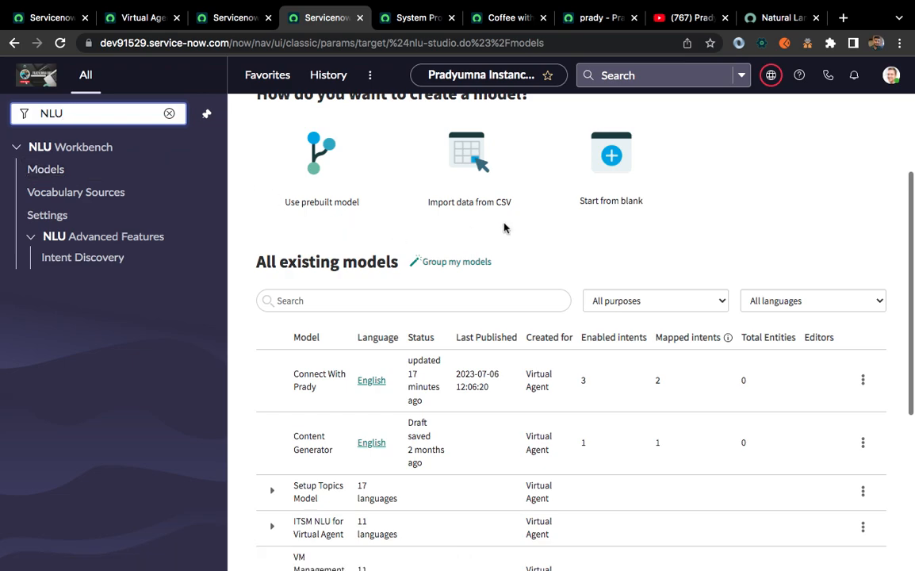
scroll(505, 228, up, 2)
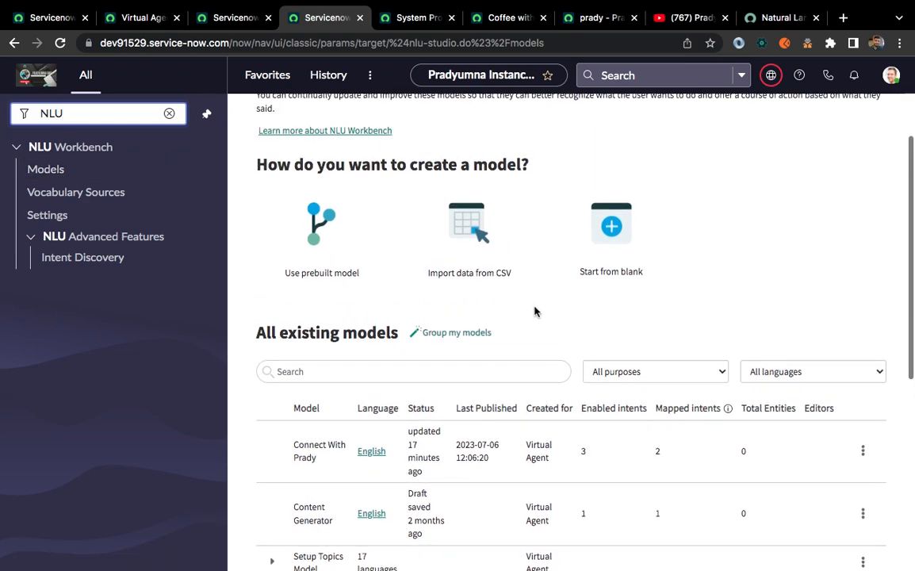
scroll(404, 370, down, 1)
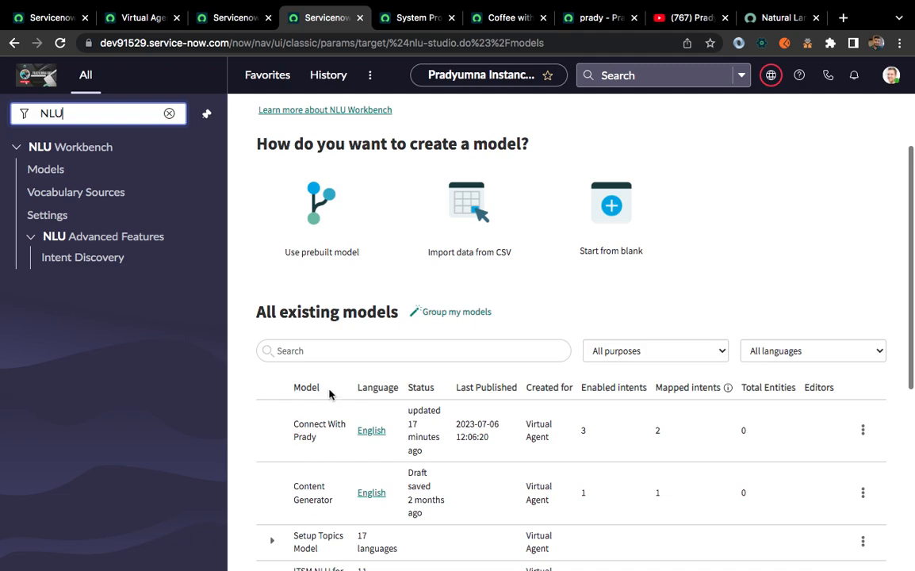
Open the English version of the Connect model separately and review its list of intents.
super+click(373, 439)
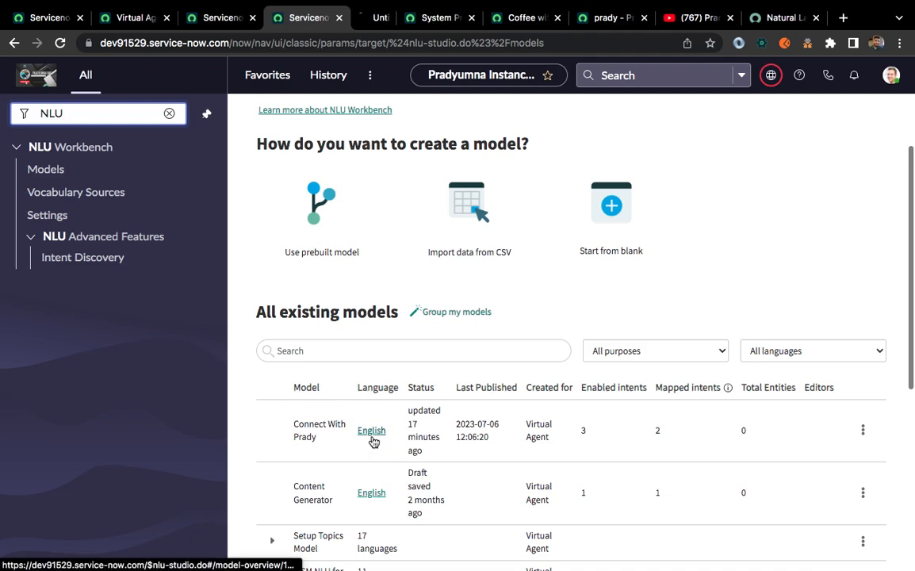
click(371, 24)
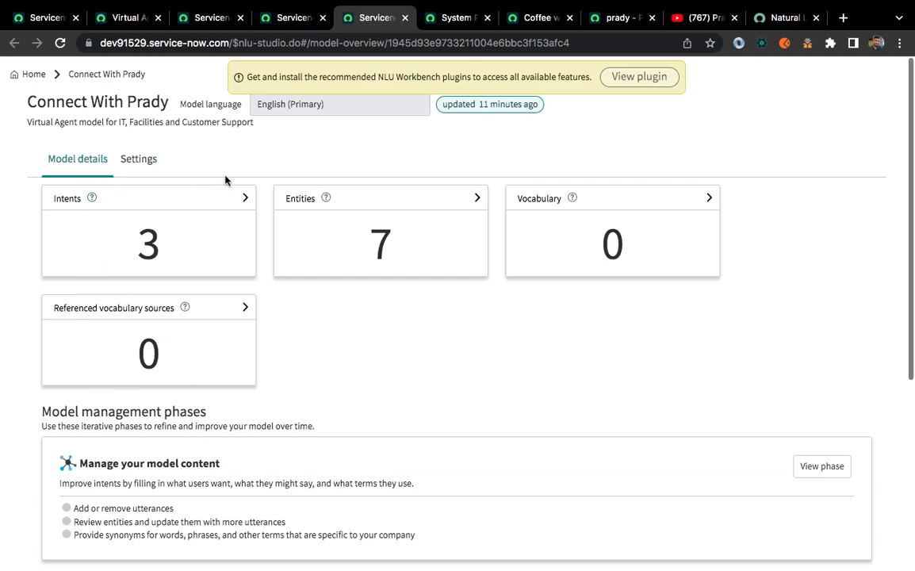
click(210, 206)
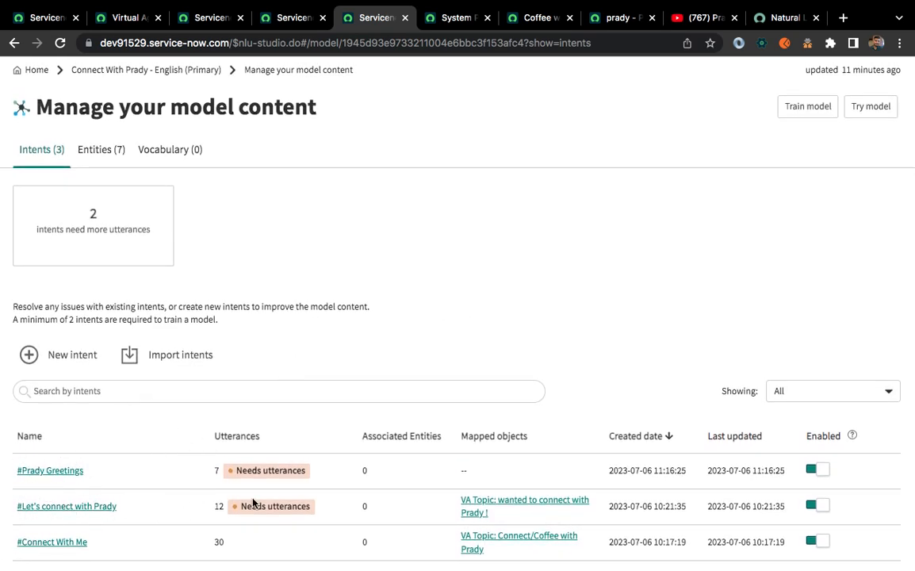
Create a blank English Virtual Agent model named "Test Demo" in NLU Workbench and view its details without adding content yet.
click(293, 17)
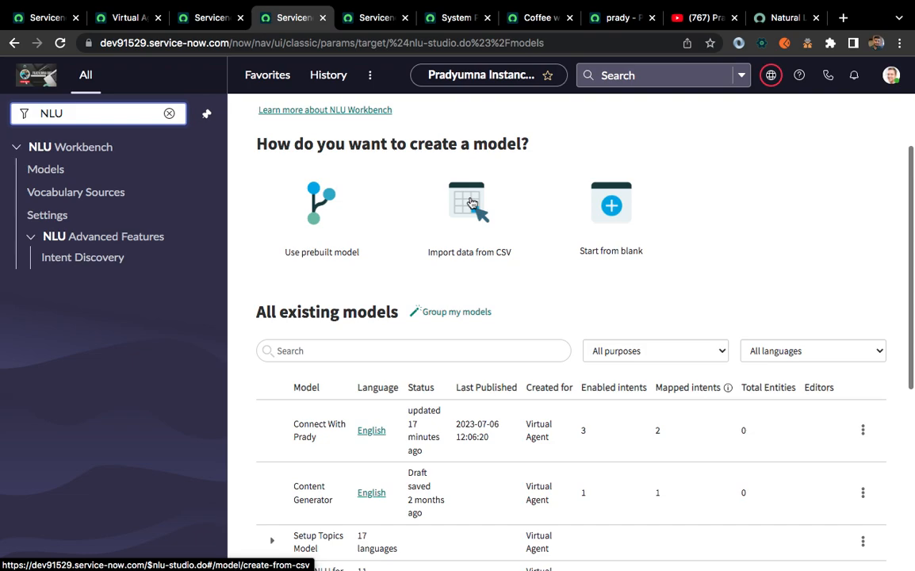
click(612, 207)
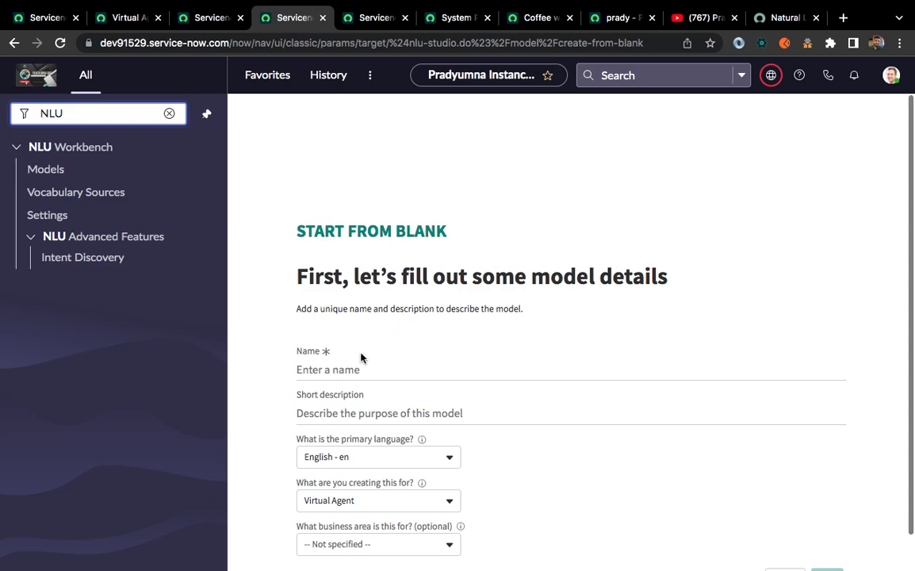
click(348, 367)
text(Test Den)
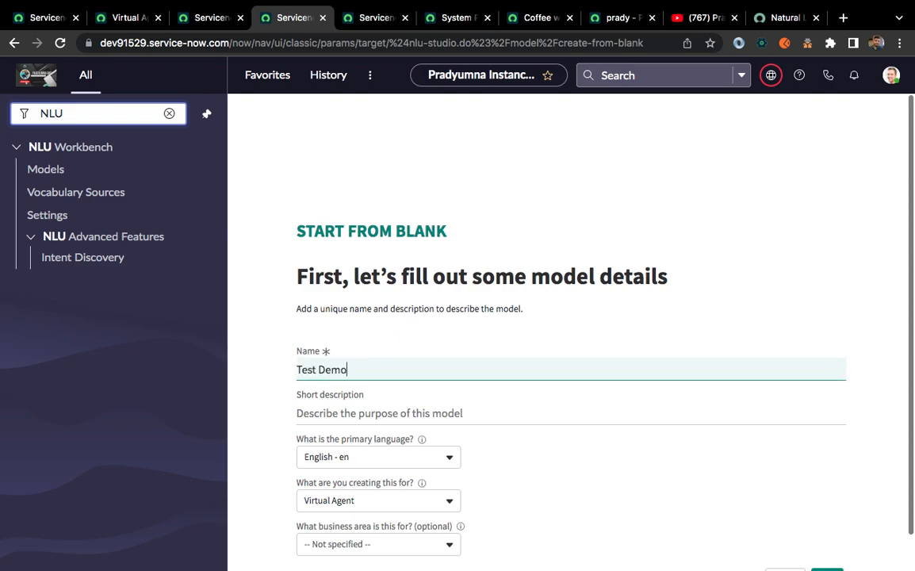
scroll(347, 381, down, 1)
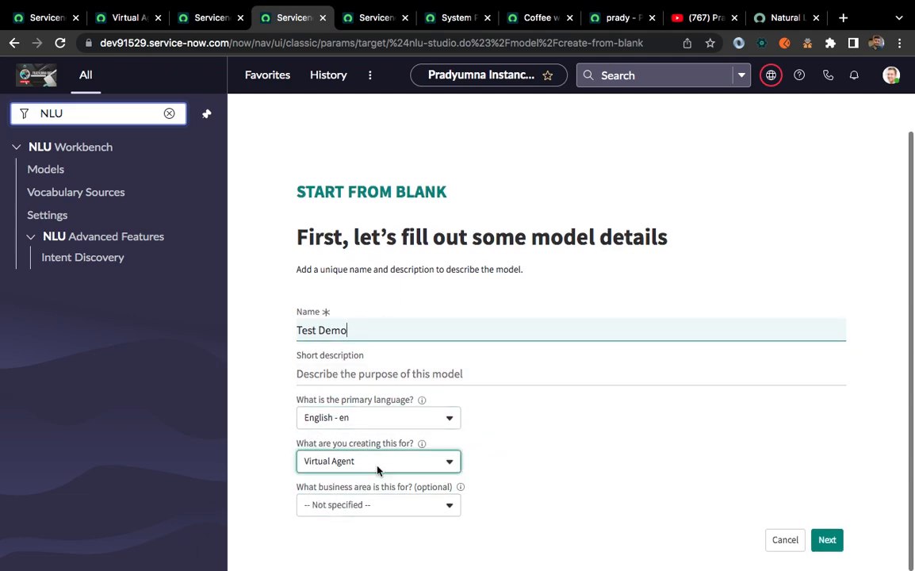
click(828, 540)
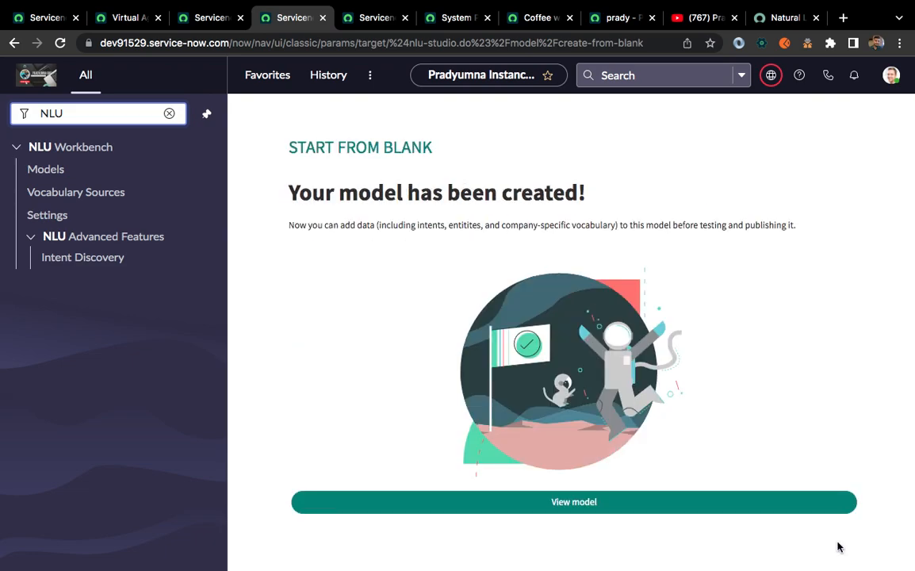
click(623, 501)
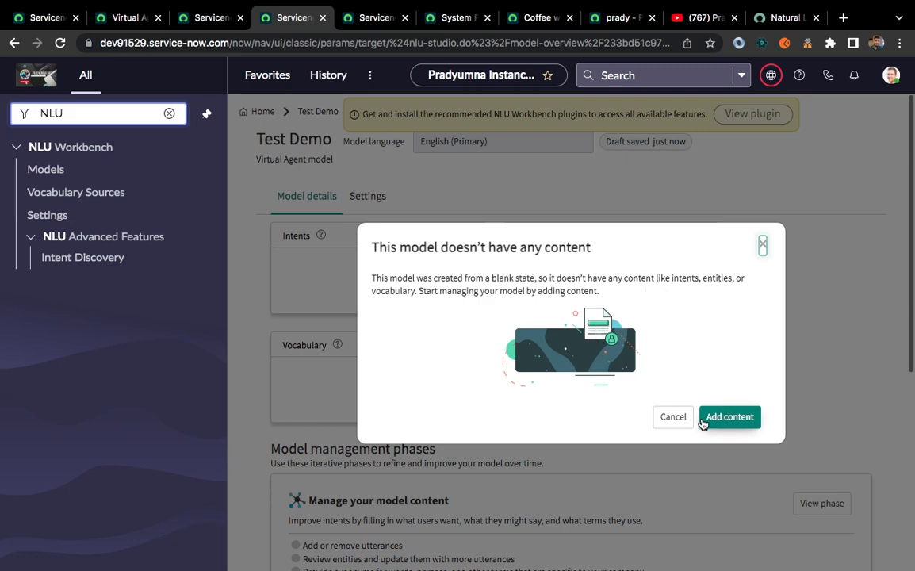
click(762, 244)
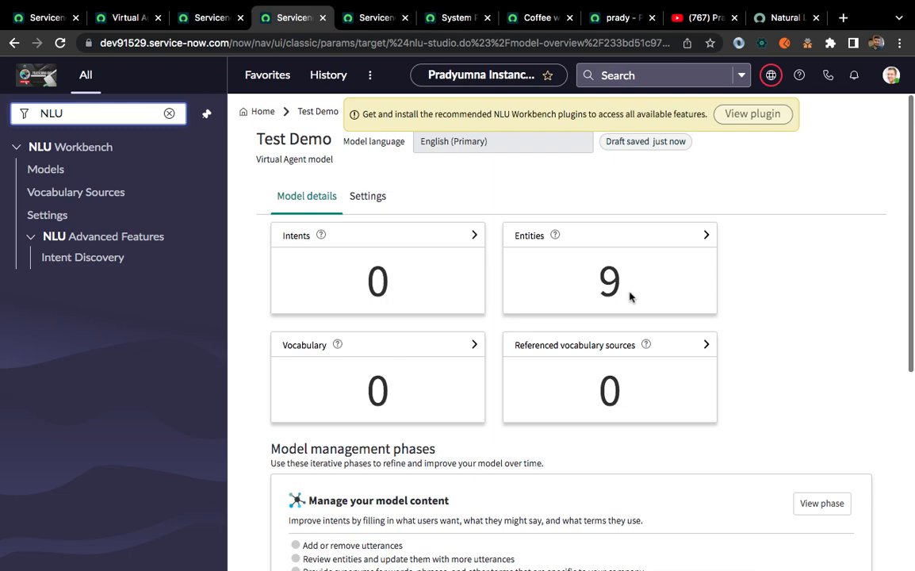
Add an intent named "Test Intent" to the Test Demo model.
click(464, 244)
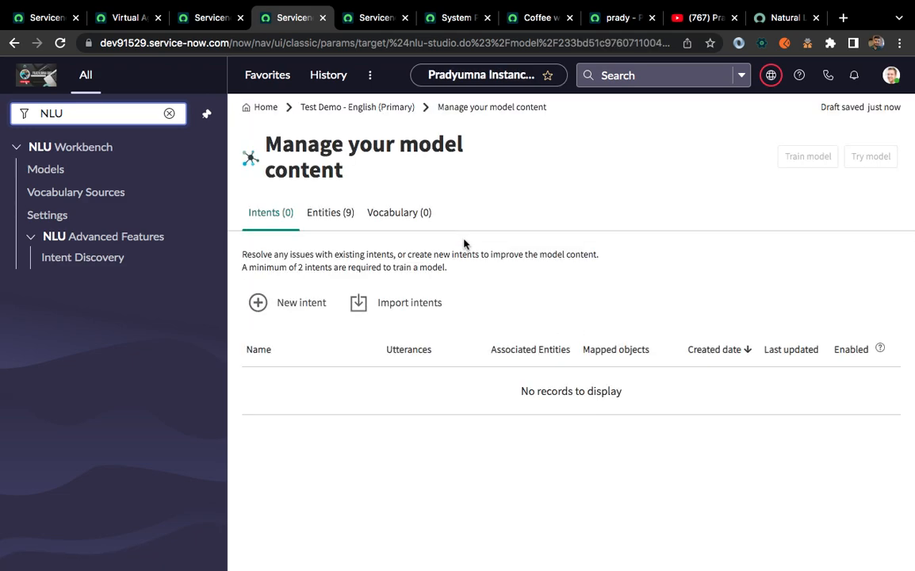
click(258, 302)
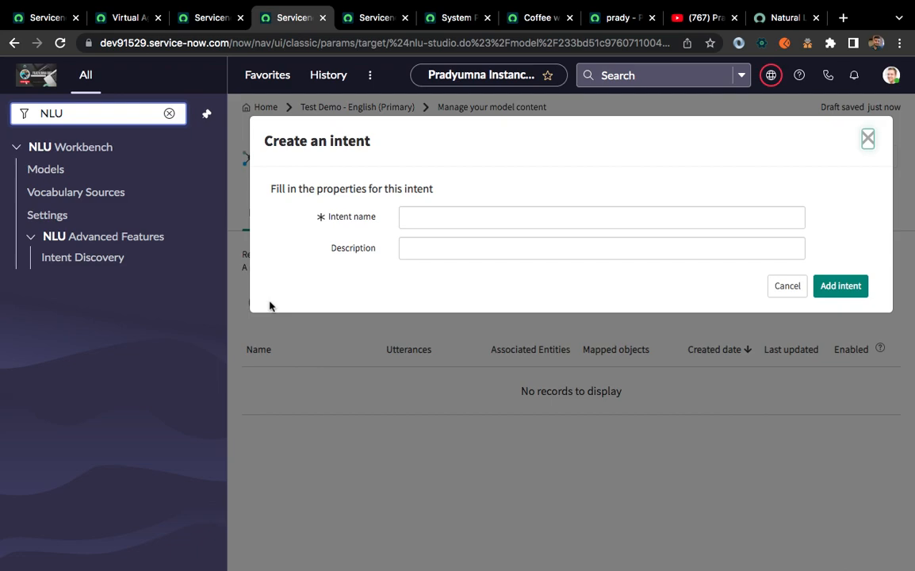
click(425, 225)
text(Test Intent)
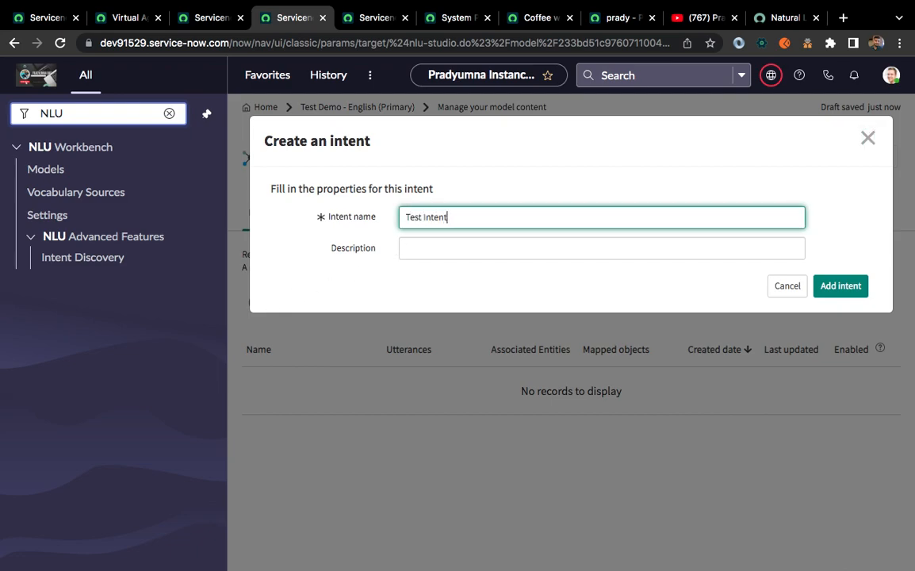
click(866, 294)
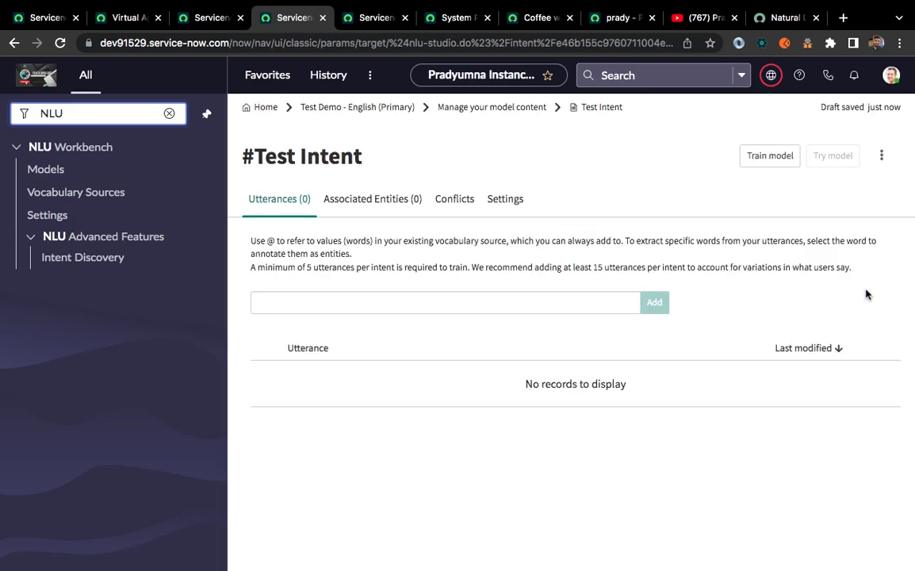
Add the utterance "I wanted to test VA" to Test Intent.
click(372, 307)
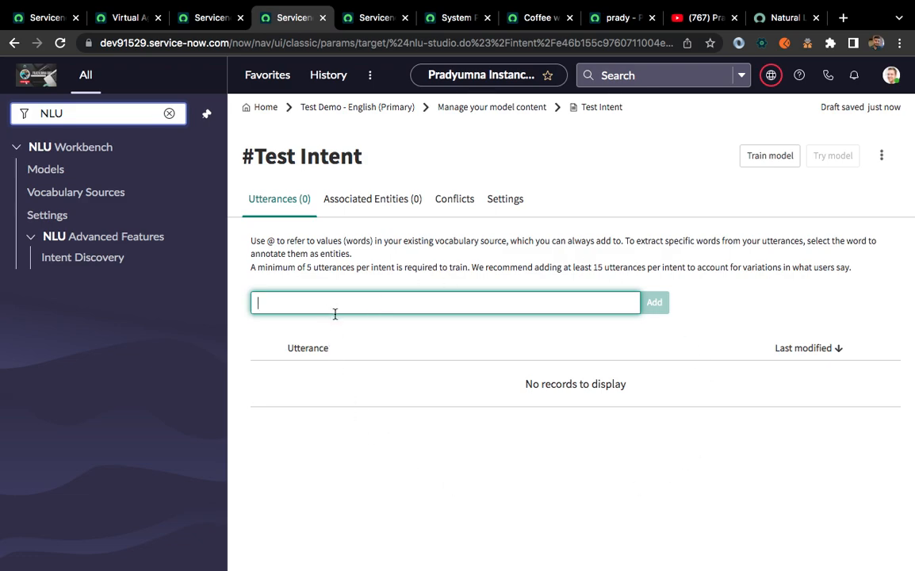
text(I wanted to )
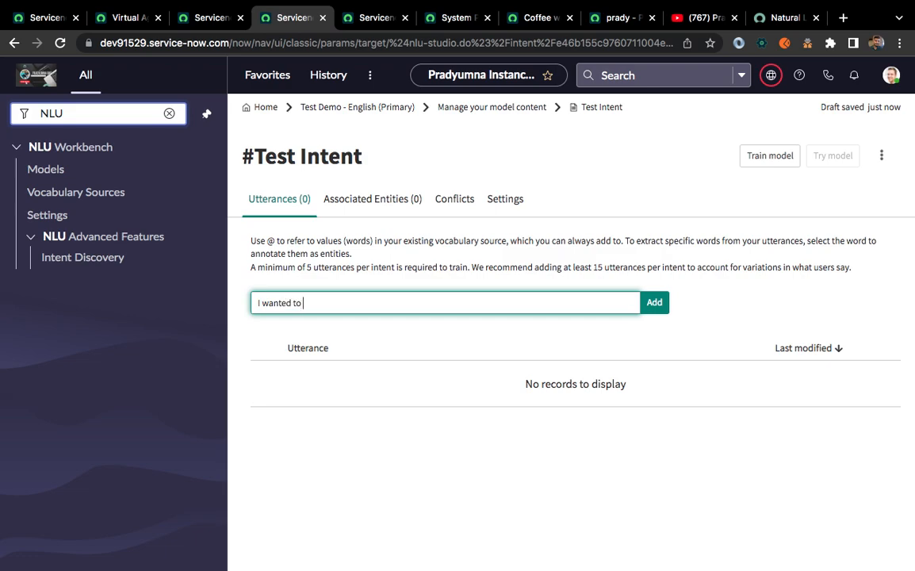
text(test VA)
key(Return)
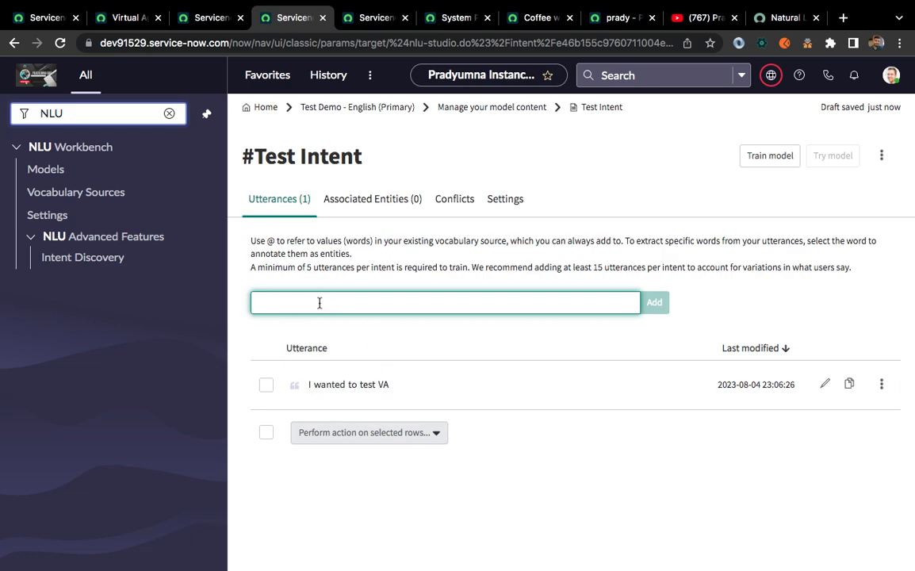
Add the utterance "how VA is working" and bring up the entity options for its word "working".
text(how VA is)
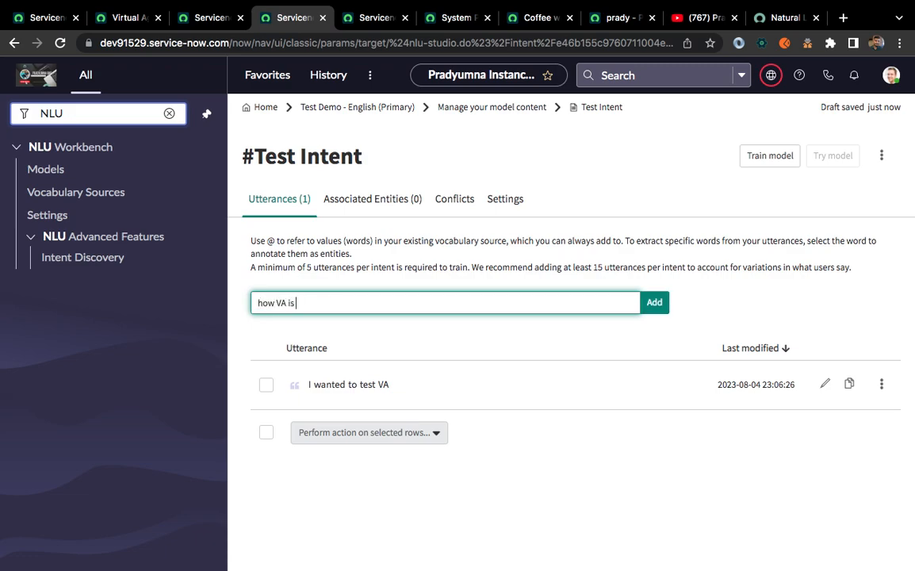
text( working)
key(Return)
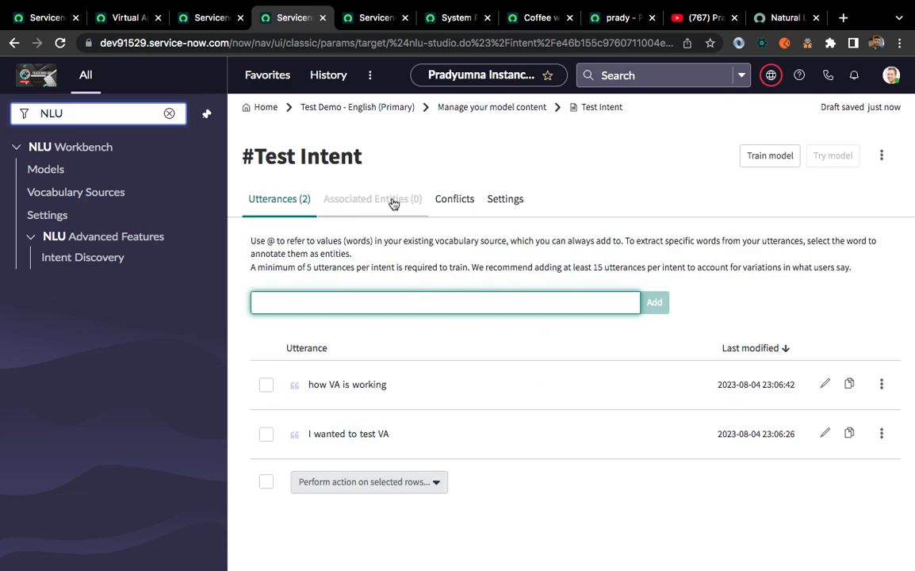
double_click(374, 386)
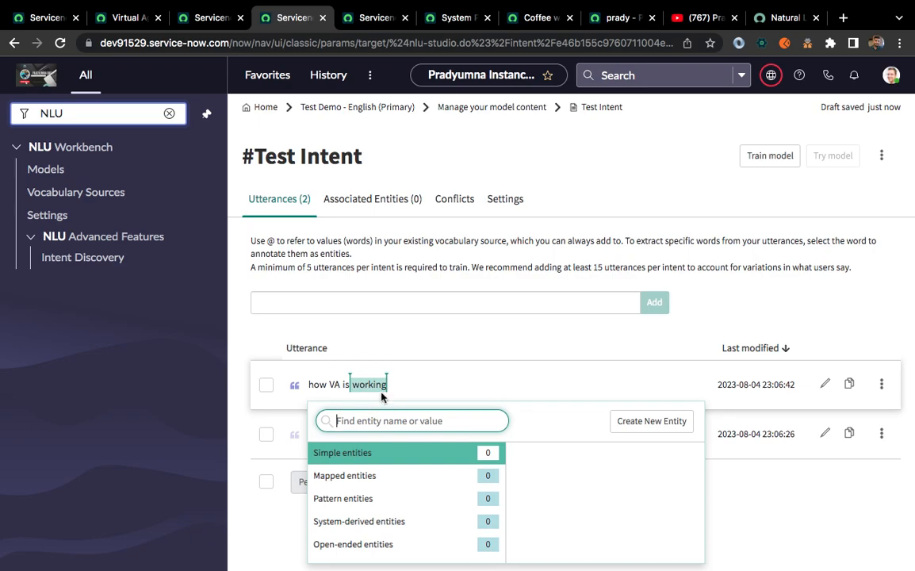
Switch to the ServiceNow documentation on NLU in Virtual Agent and skim the topic discovery and entity extraction sections.
click(784, 17)
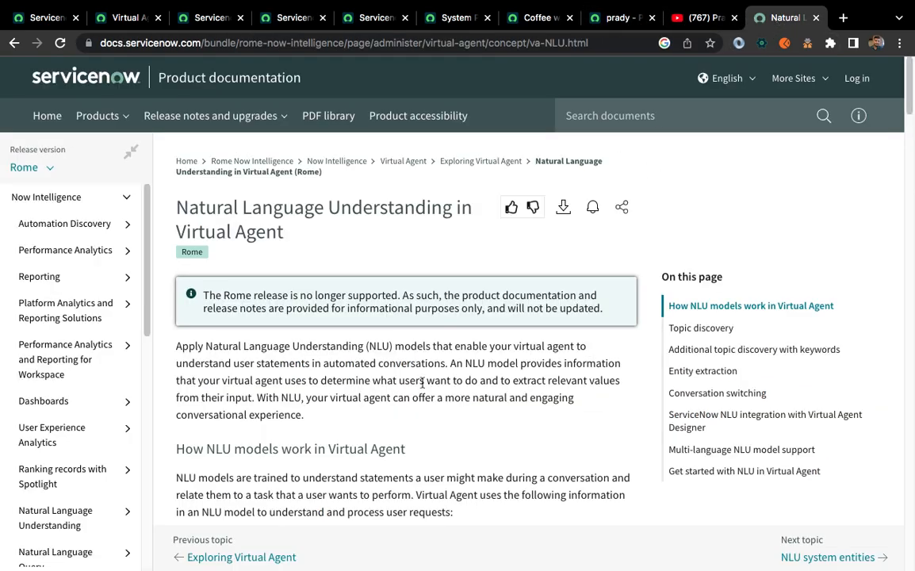
scroll(420, 388, down, 2)
scroll(426, 405, down, 15)
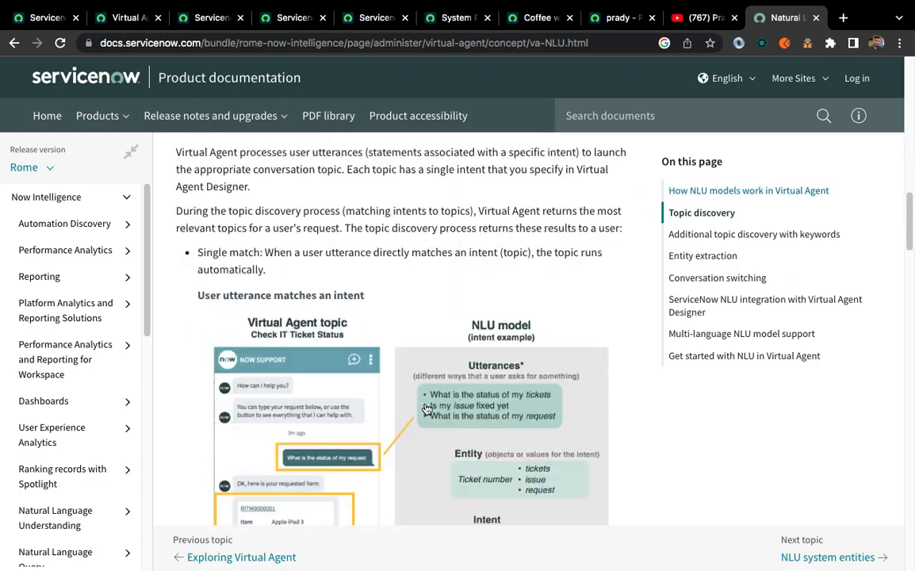
scroll(427, 409, down, 10)
scroll(425, 408, up, 3)
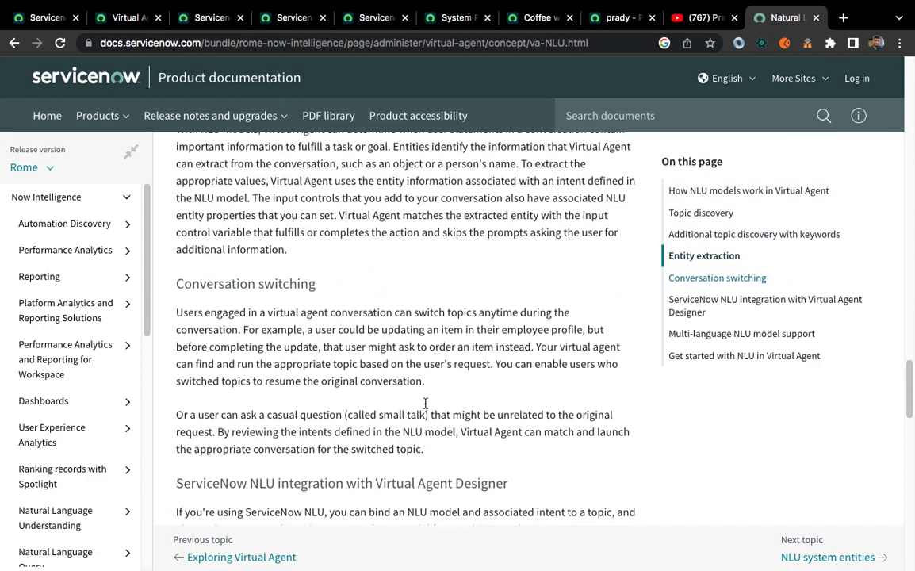
Open the Connect/Coffee topic's properties in Virtual Agent Designer and look through the NLU models available for mapping.
scroll(425, 408, up, 3)
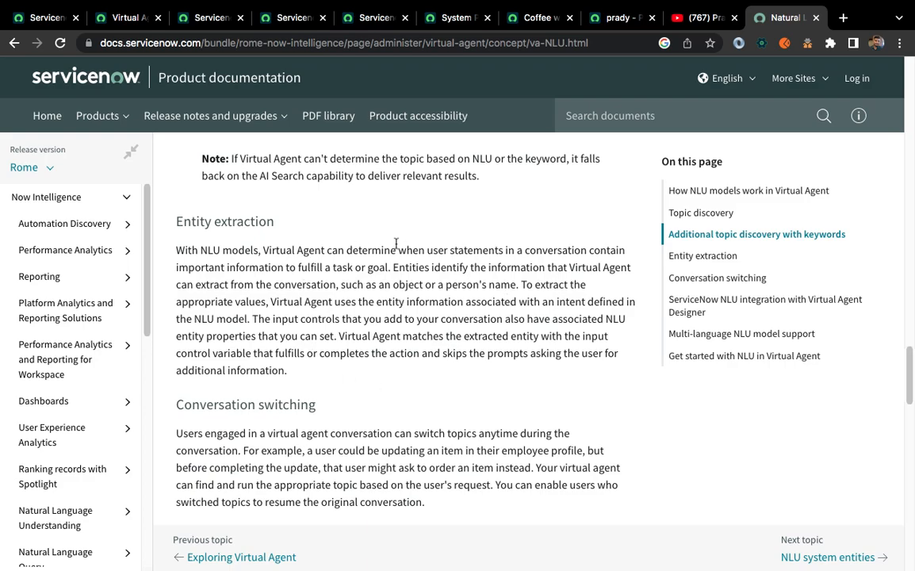
click(190, 14)
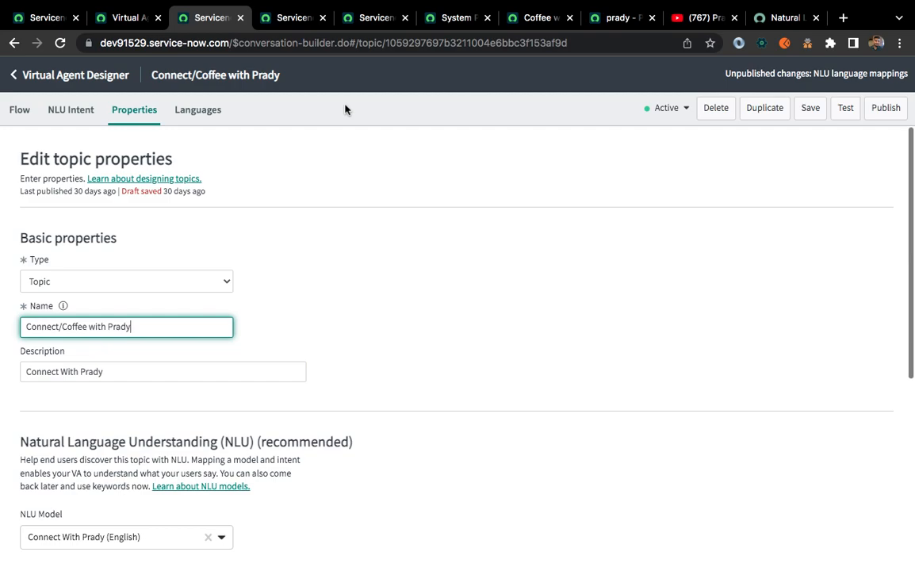
click(84, 75)
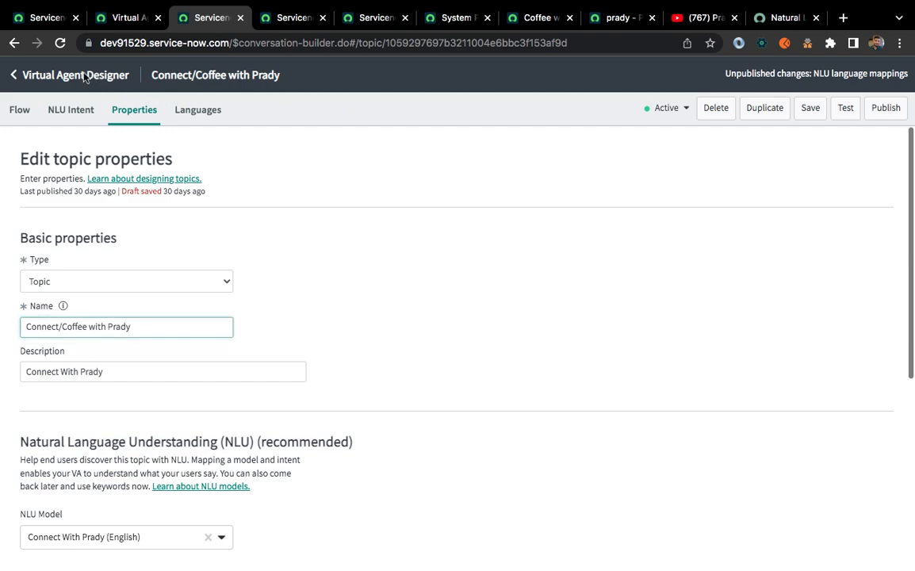
click(402, 265)
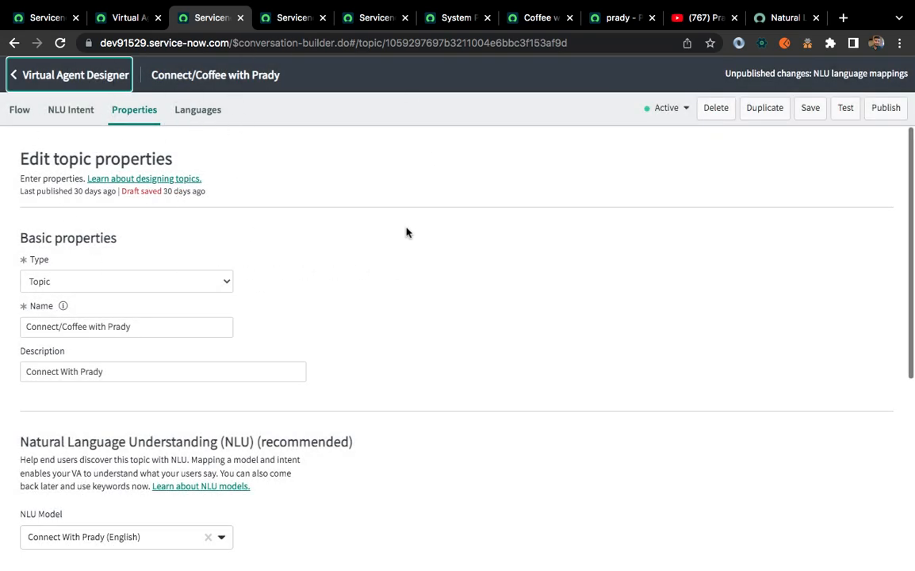
click(19, 106)
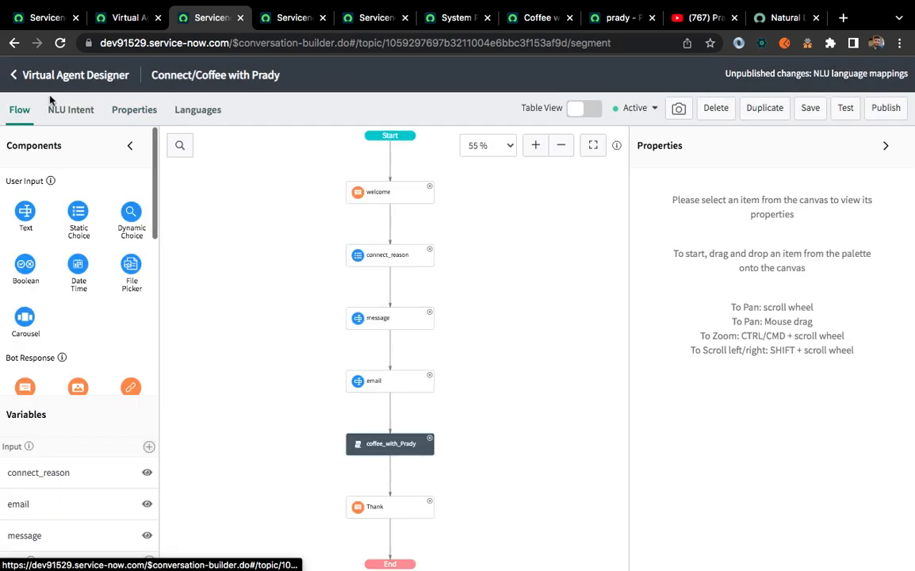
click(129, 104)
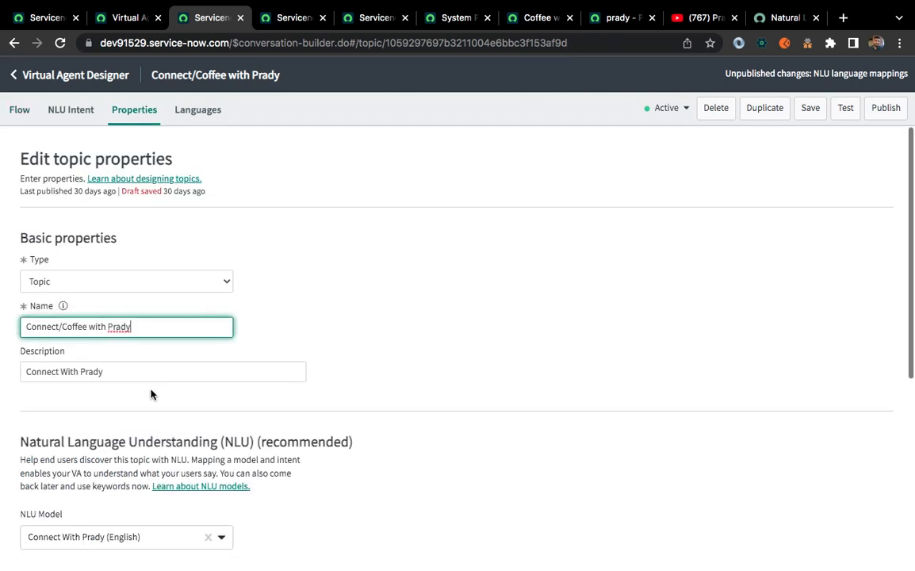
scroll(151, 391, down, 2)
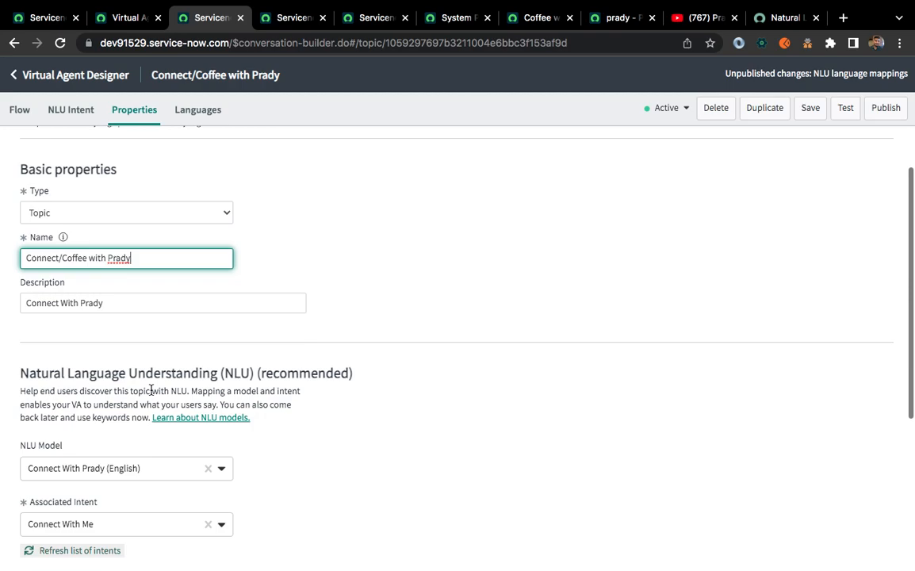
scroll(150, 391, down, 3)
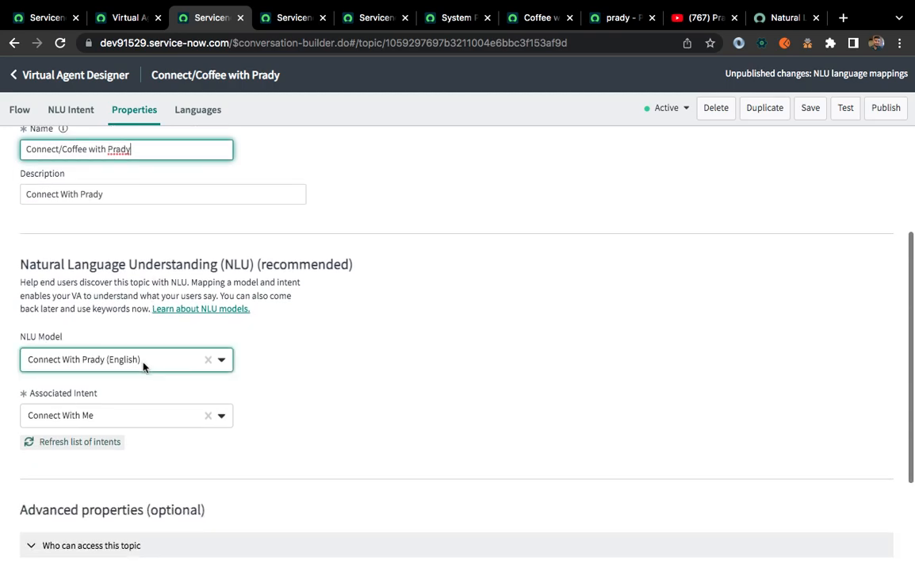
click(143, 363)
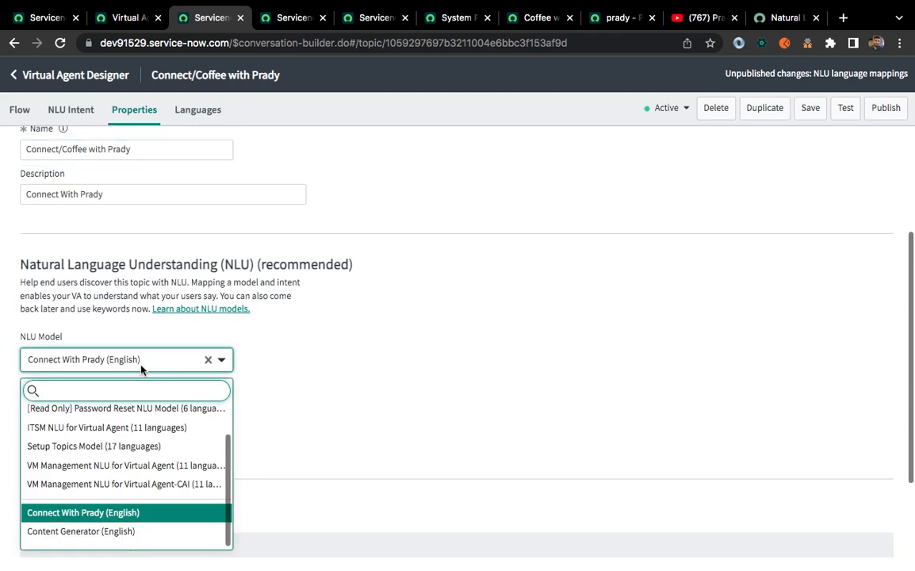
scroll(102, 430, up, 1)
scroll(102, 430, down, 1)
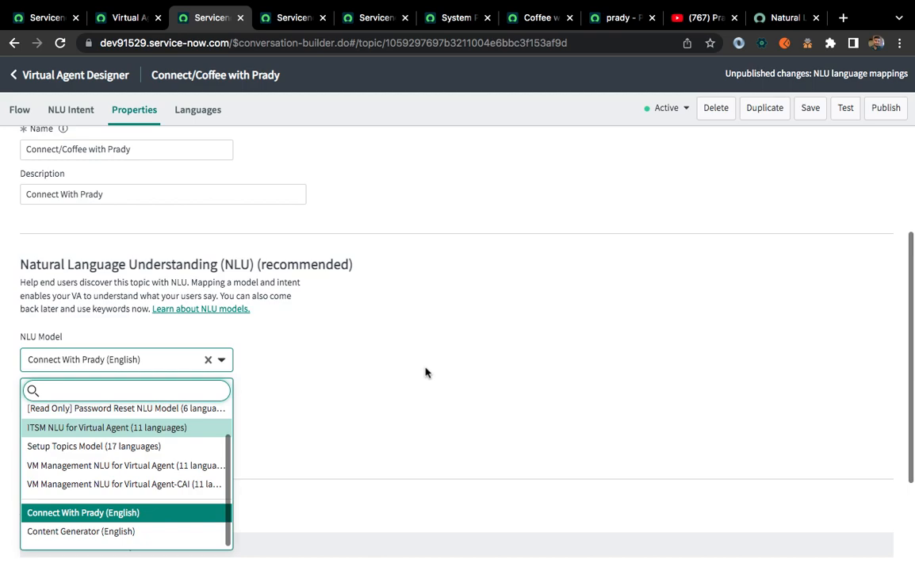
Return to Test Intent in the Test Demo model and dismiss the entity options for the word "working".
click(444, 17)
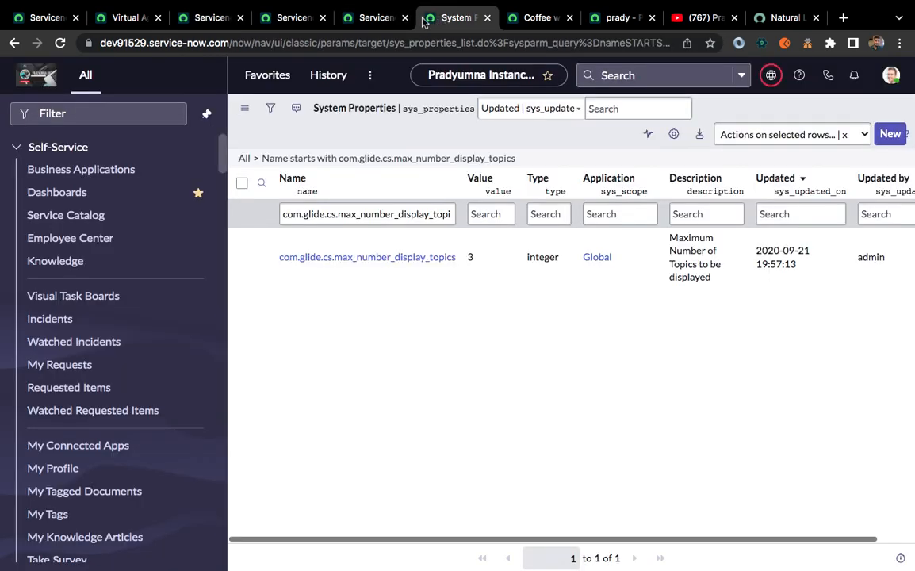
click(366, 17)
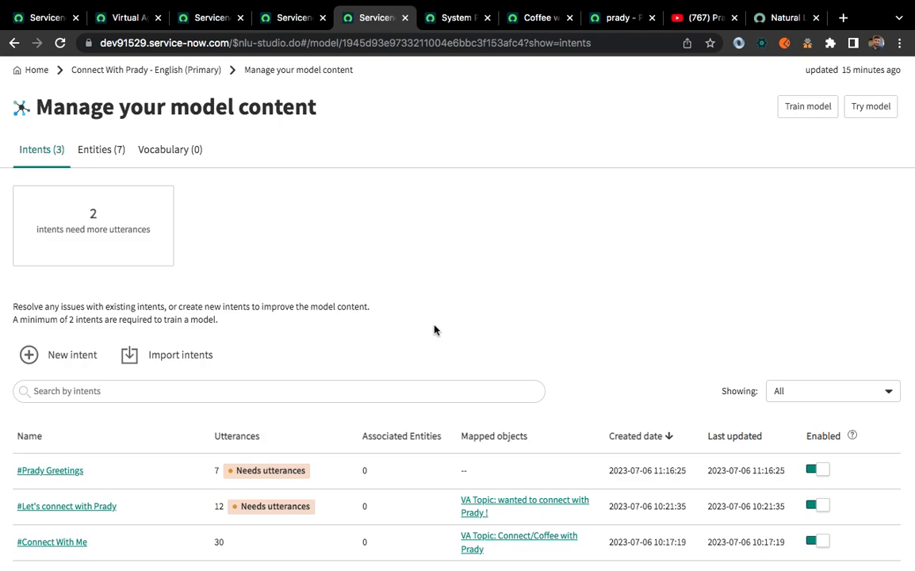
click(279, 24)
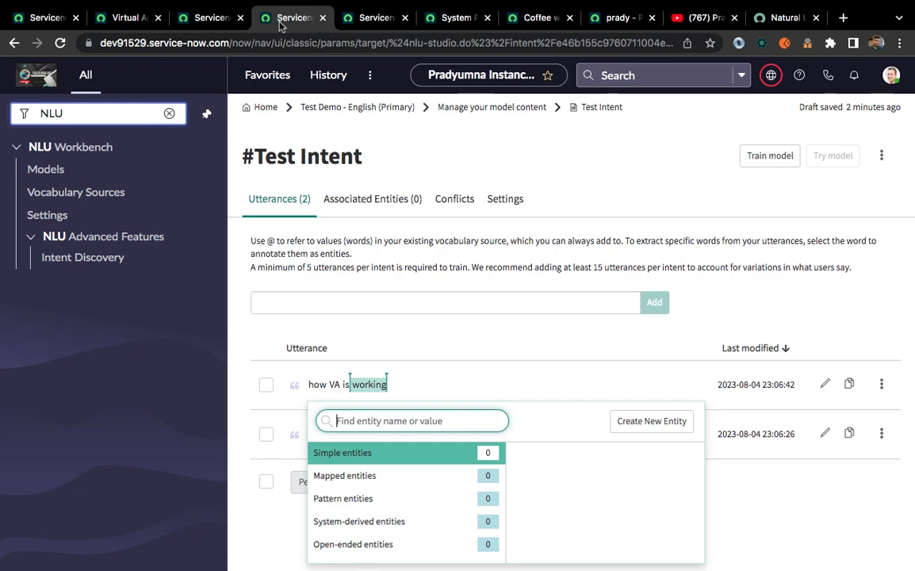
click(426, 146)
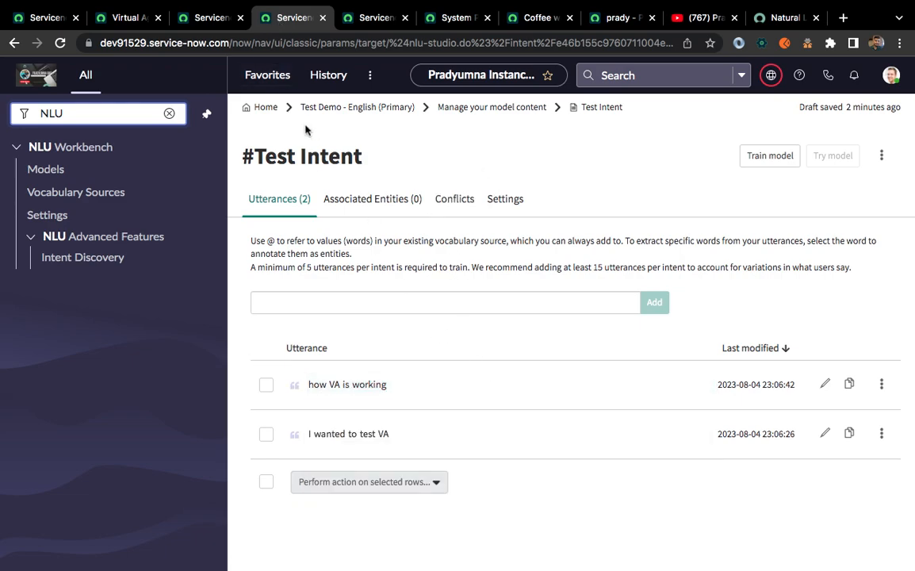
Review the NLU model and associated intent mapped in the Connect/Coffee topic's properties, along with its advanced property sections.
click(198, 18)
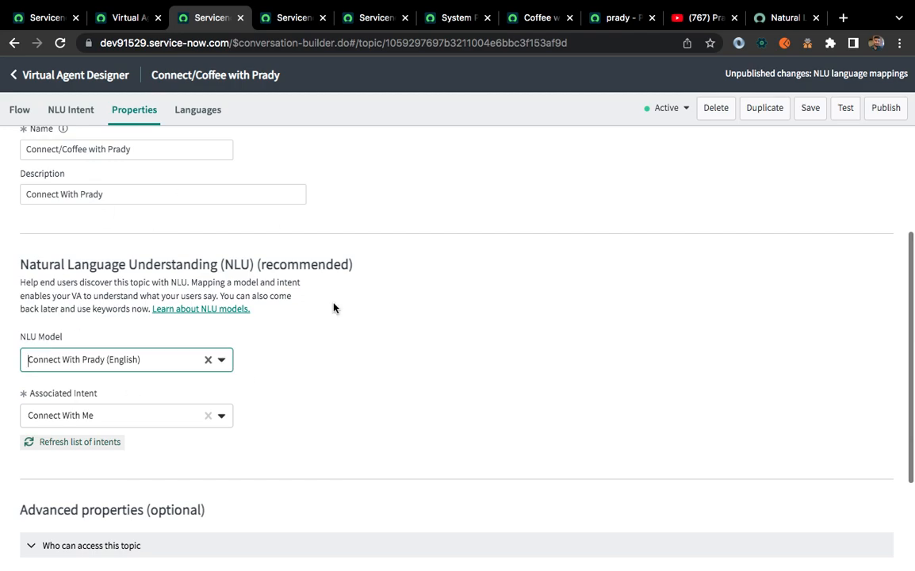
scroll(123, 424, down, 1)
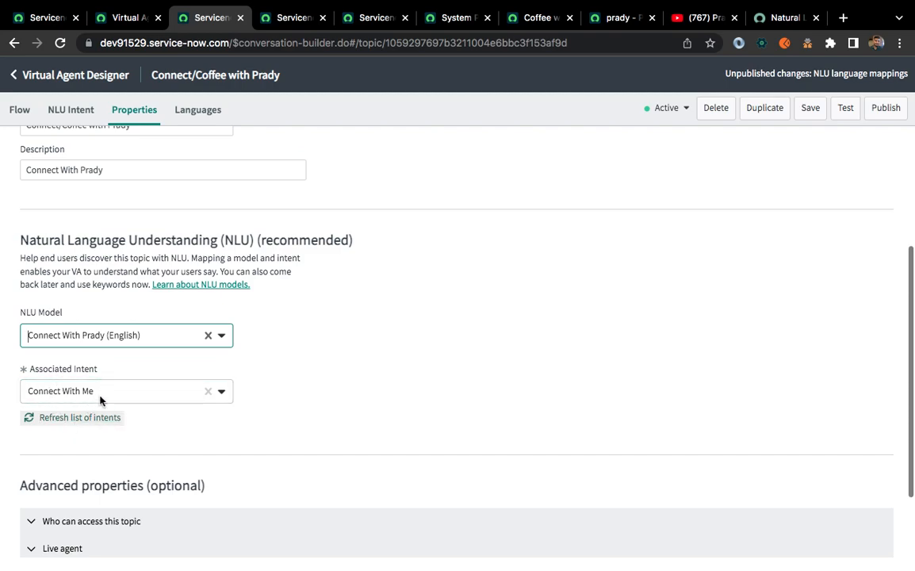
scroll(139, 381, up, 3)
scroll(139, 381, down, 4)
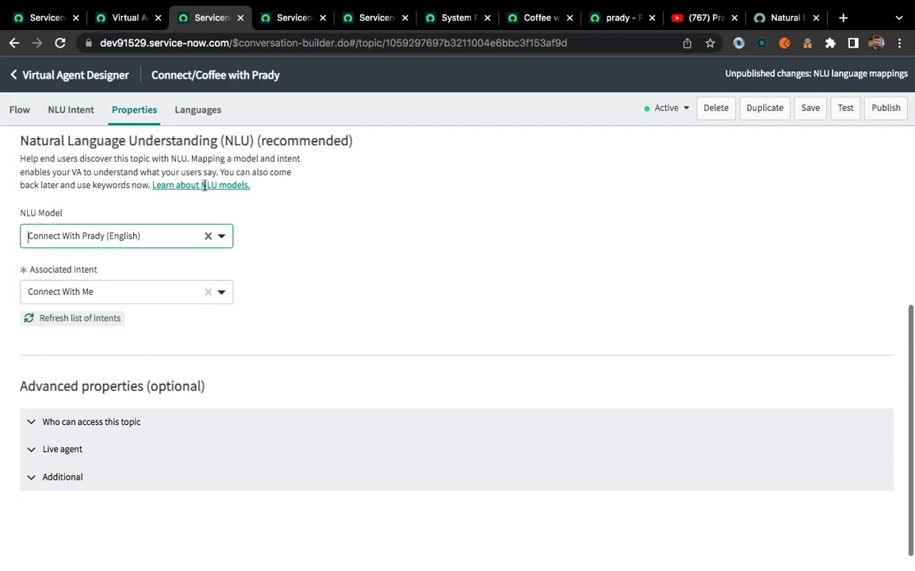
In the Connect/Coffee topic's flow, inspect the connect_reason node's choices and the NLU entities available to it.
click(18, 116)
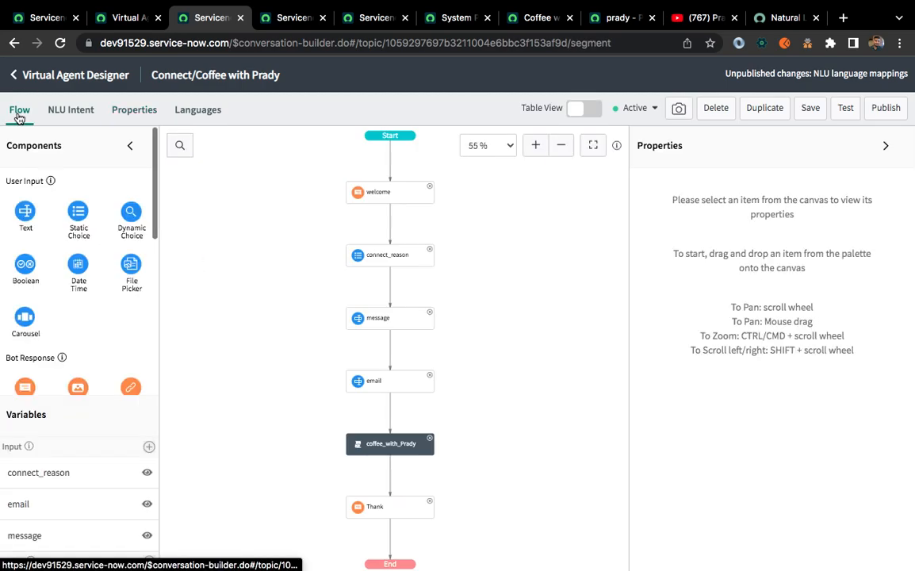
click(399, 262)
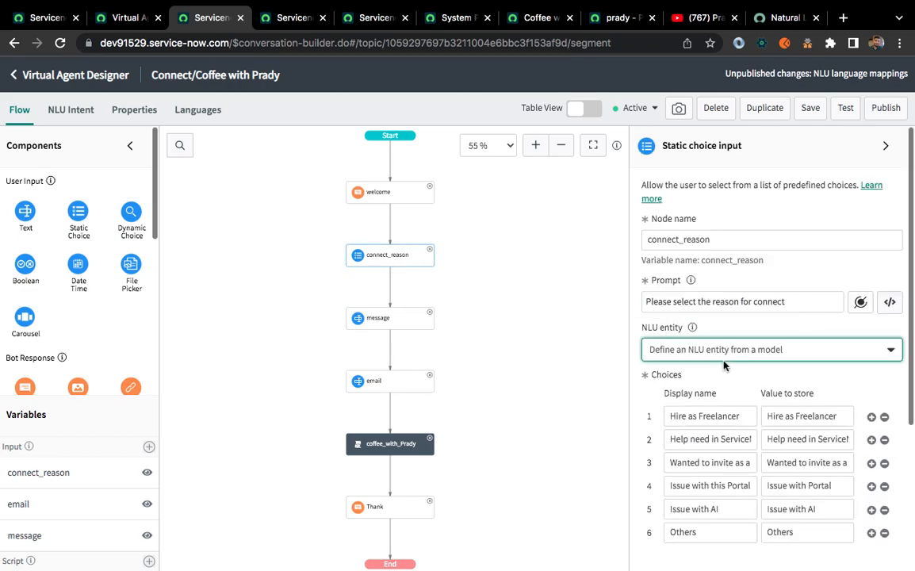
scroll(724, 364, down, 3)
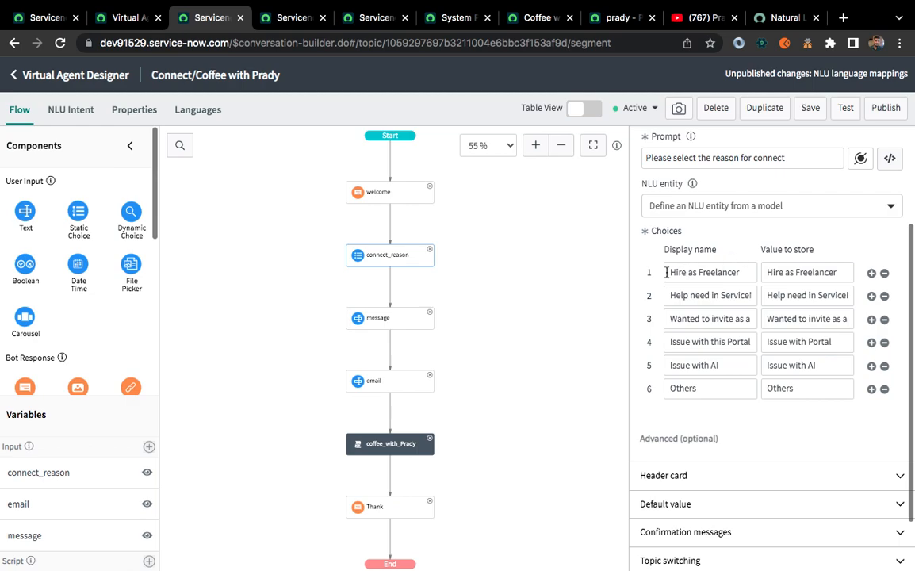
double_click(733, 272)
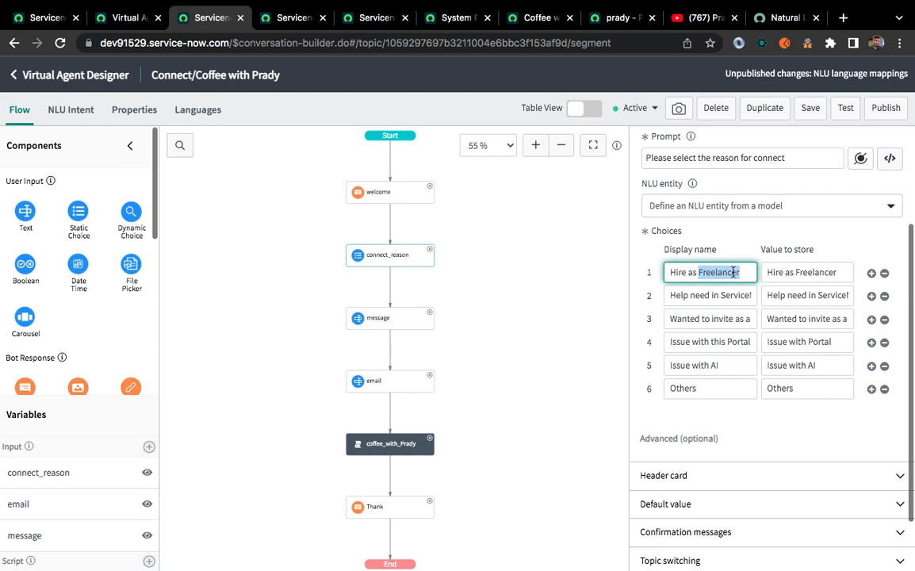
click(714, 230)
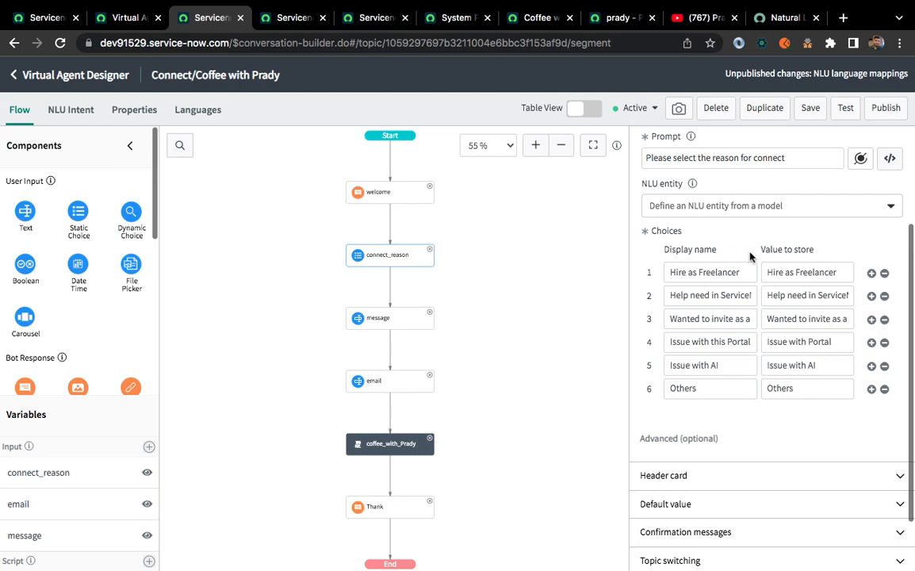
scroll(749, 255, up, 2)
click(721, 277)
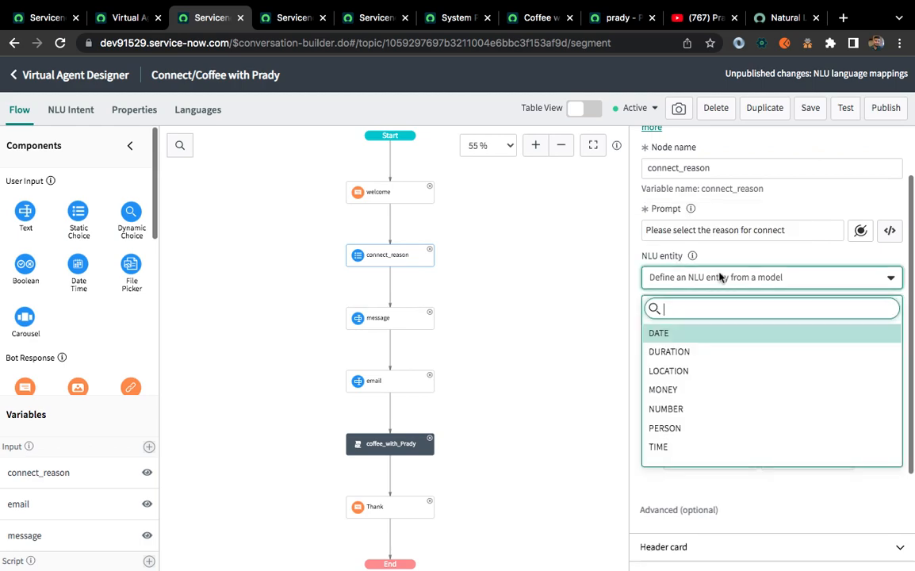
click(782, 528)
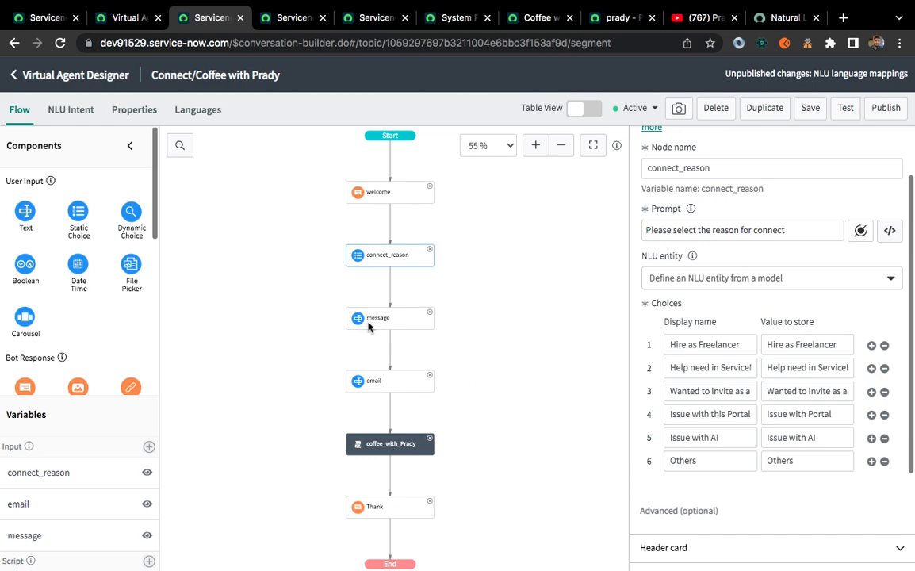
Revisit the NLU model and Test Intent pages and check the system property com.glide.cs.max_number_display_topics.
click(355, 19)
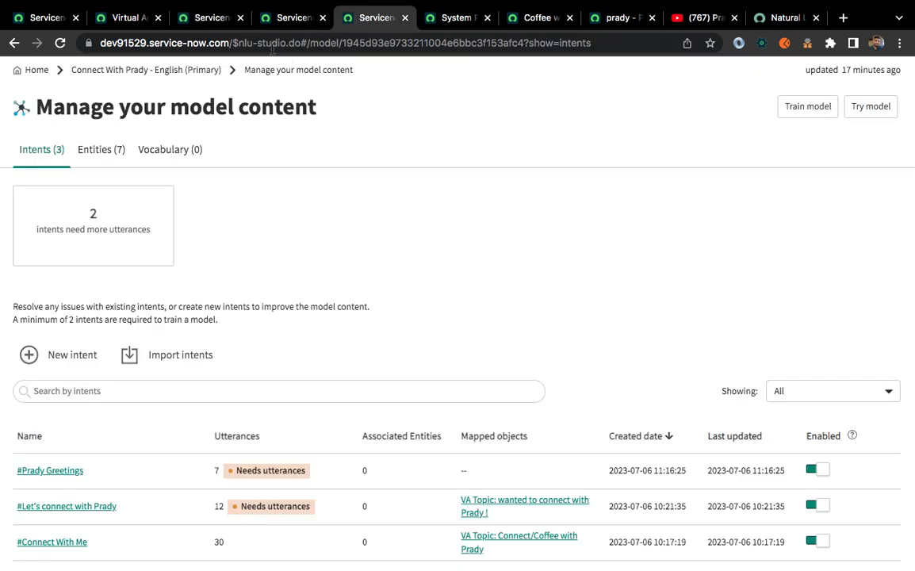
click(279, 19)
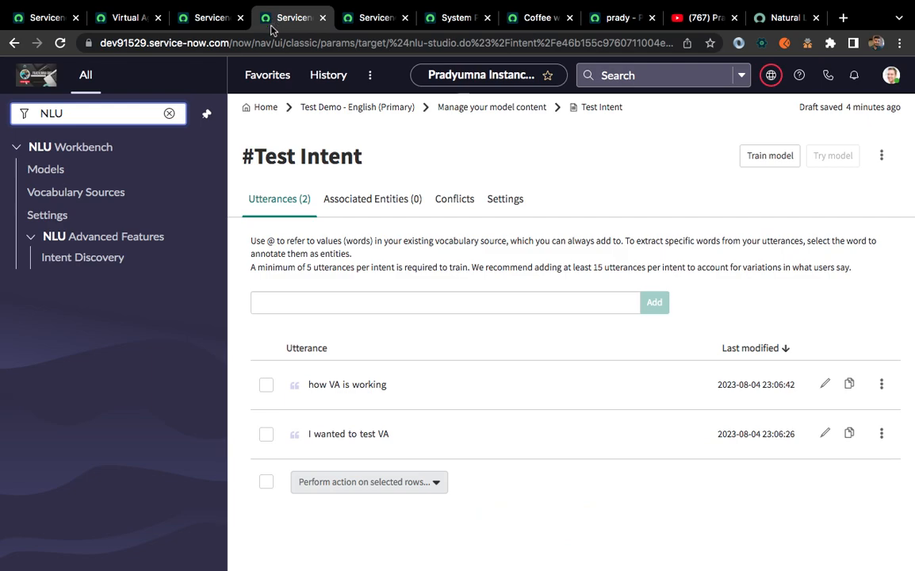
click(439, 30)
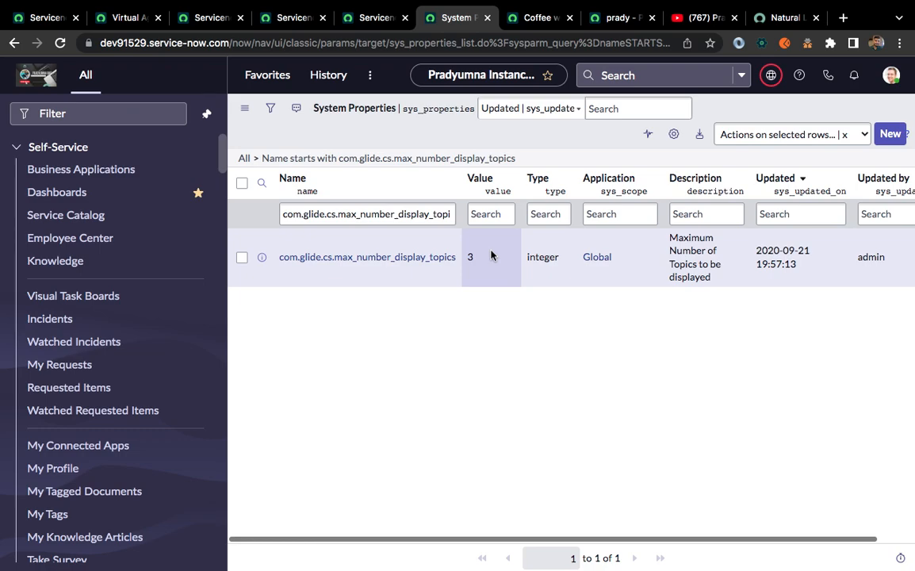
double_click(375, 213)
click(415, 140)
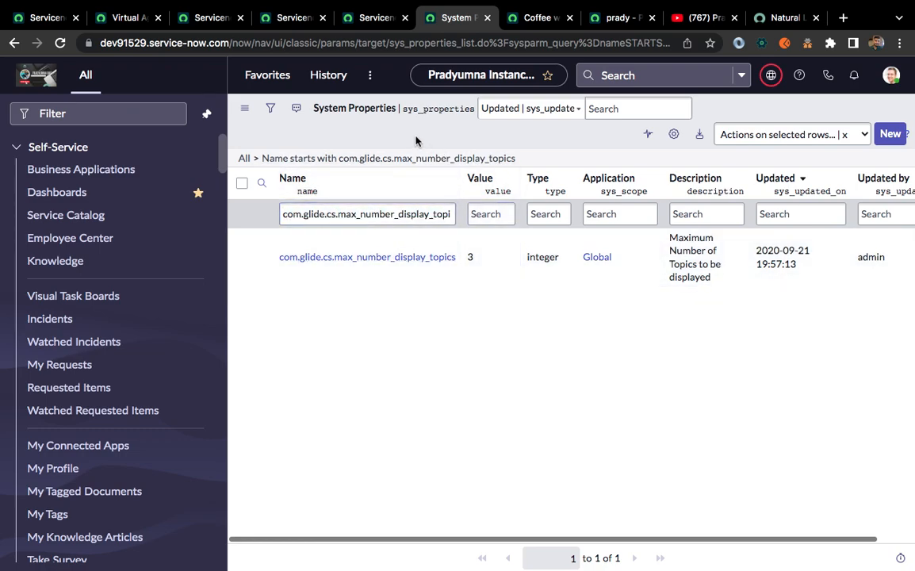
Glance at the Virtual Agent chat settings and return to the Virtual Agent Designer topic list.
click(115, 17)
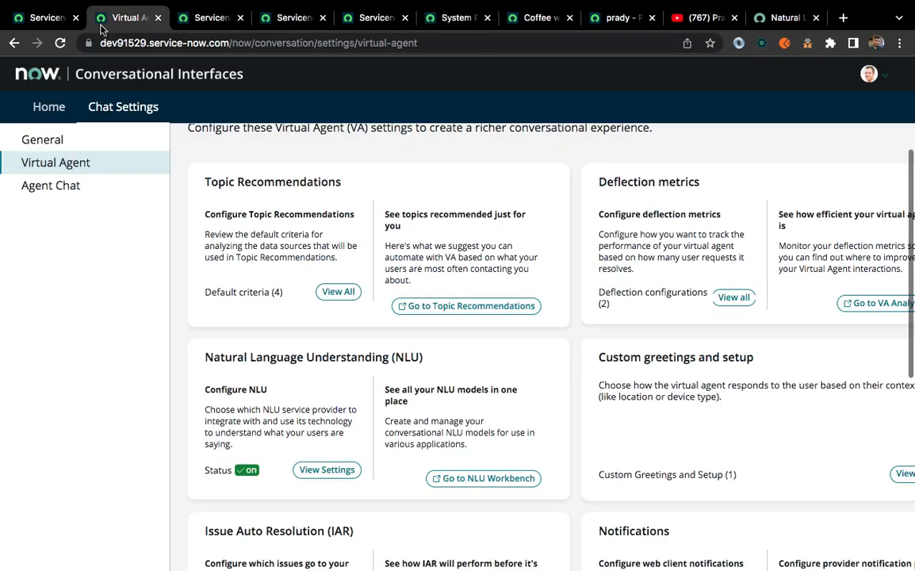
click(46, 13)
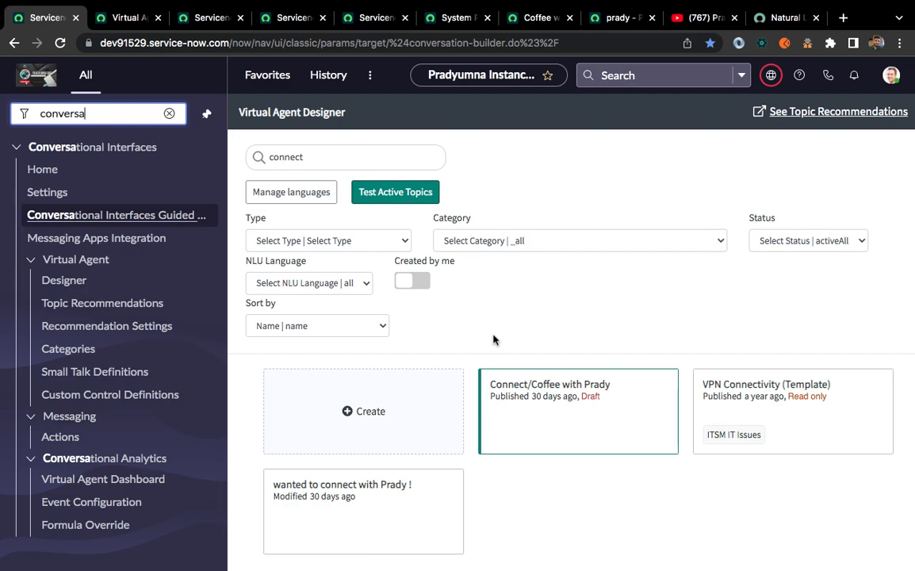
mouse_move(546, 10)
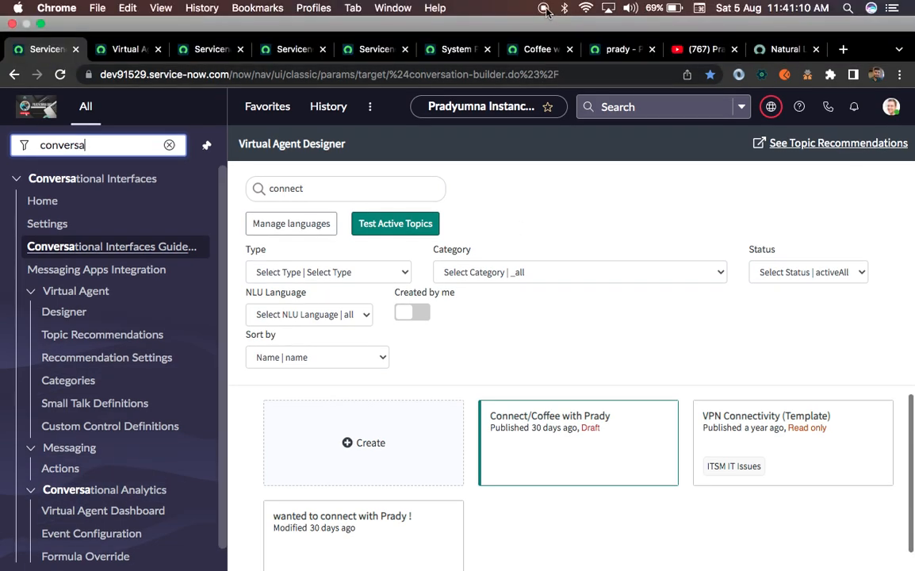